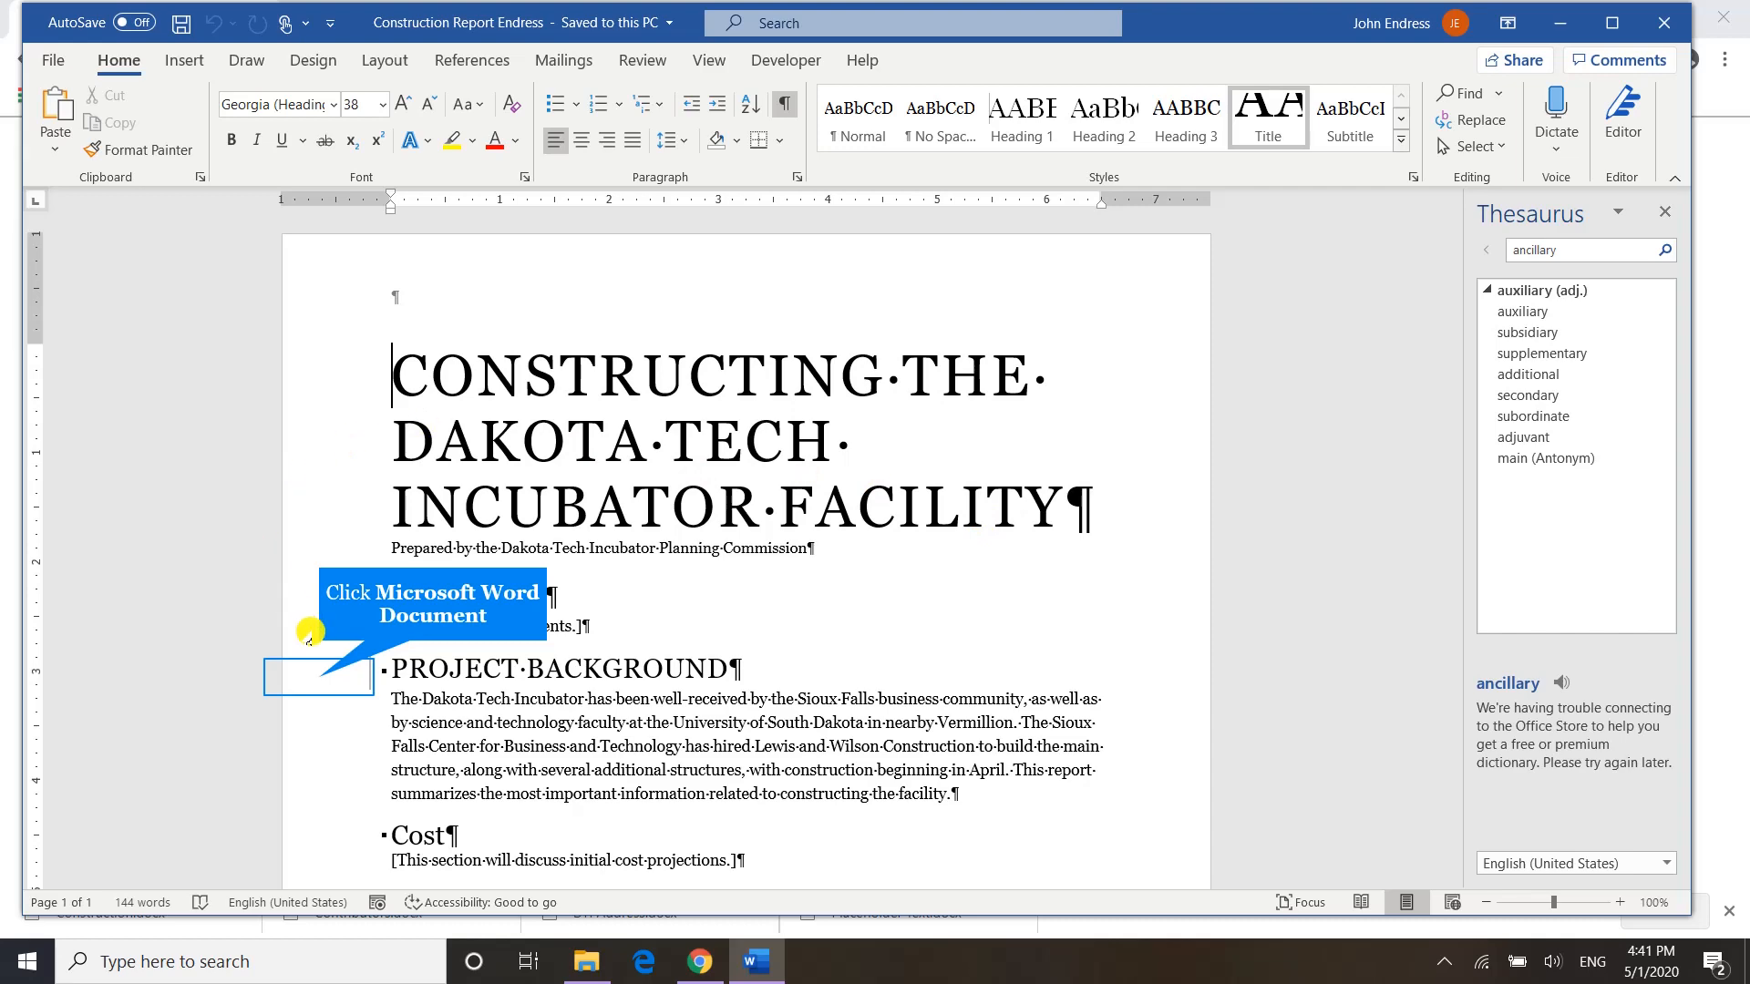
Italicize the PROJECT BACKGROUND heading and expand its character spacing by 1.0 pt.
click(318, 679)
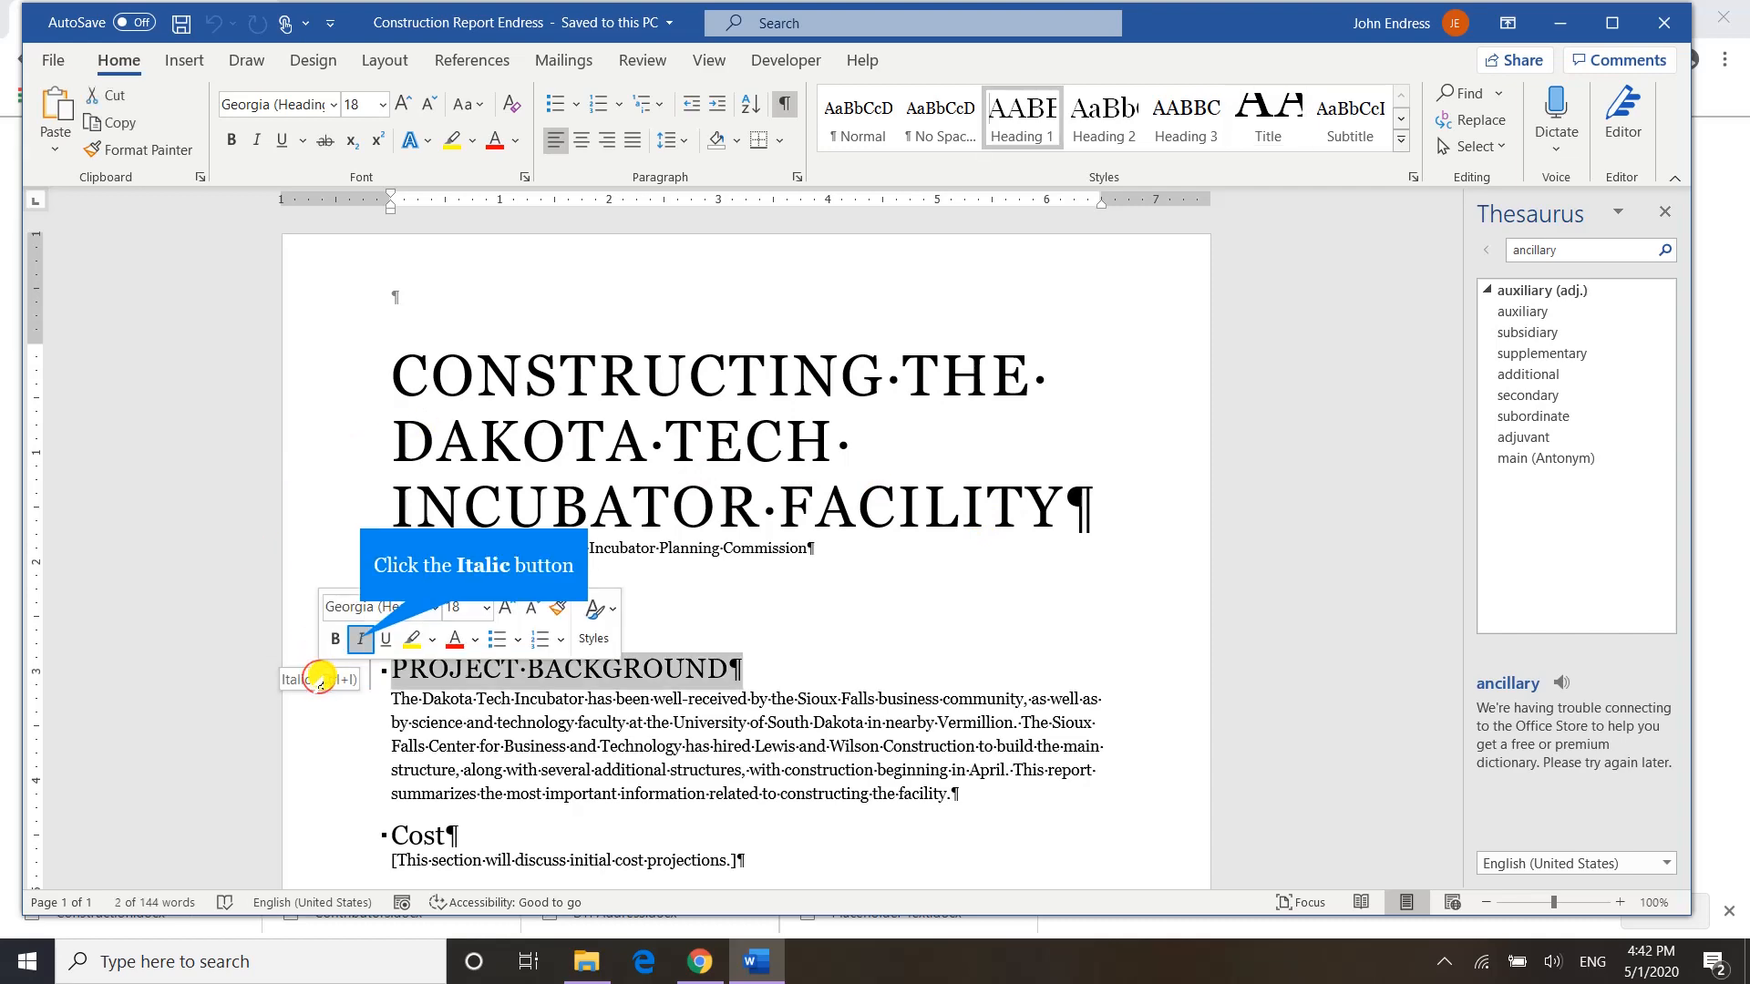
click(360, 640)
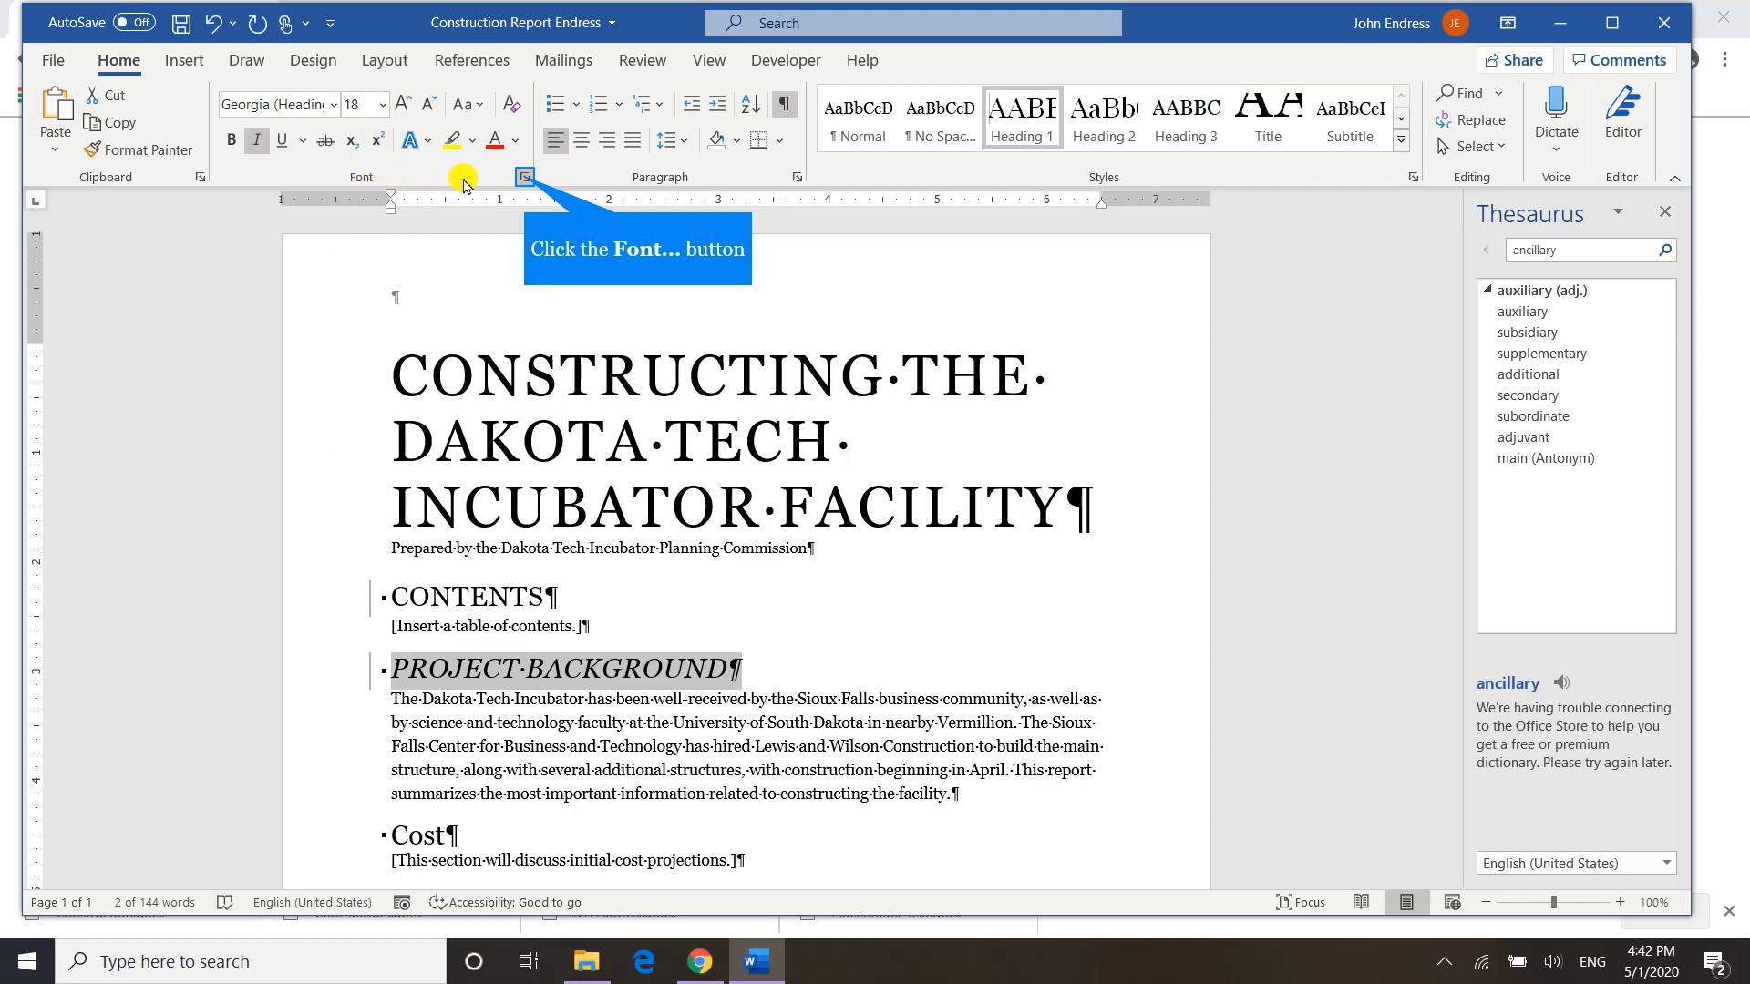
click(525, 179)
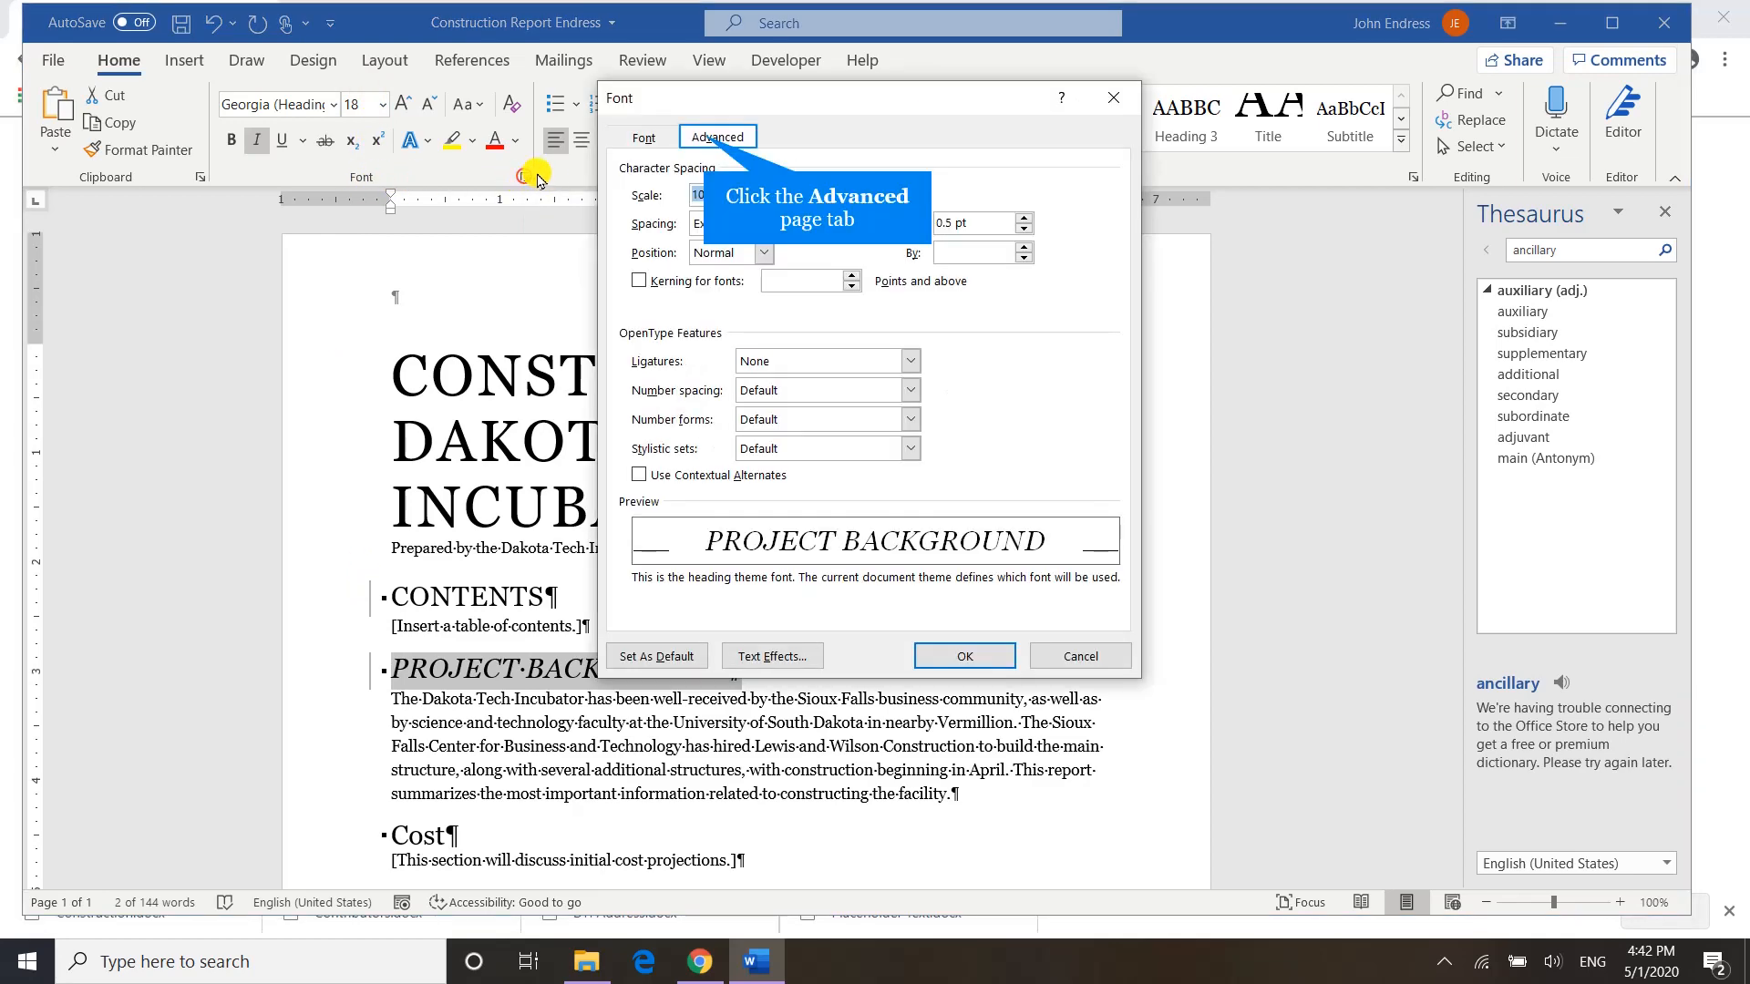
click(697, 138)
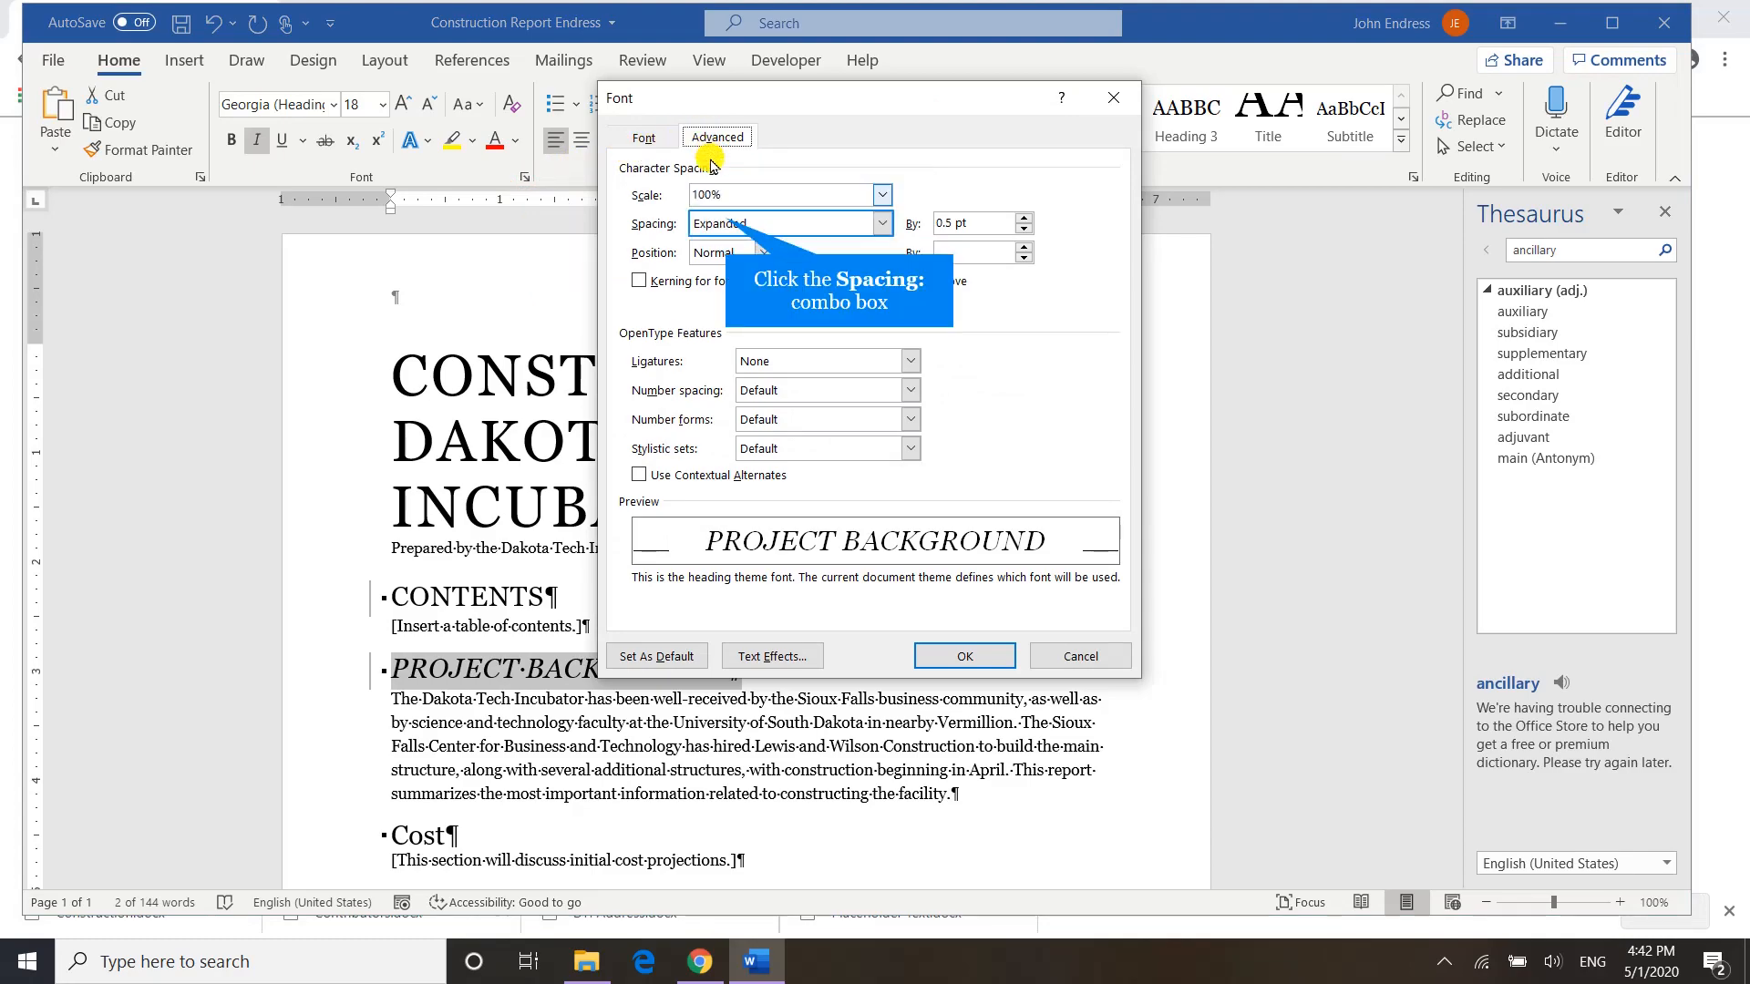
click(729, 226)
click(727, 260)
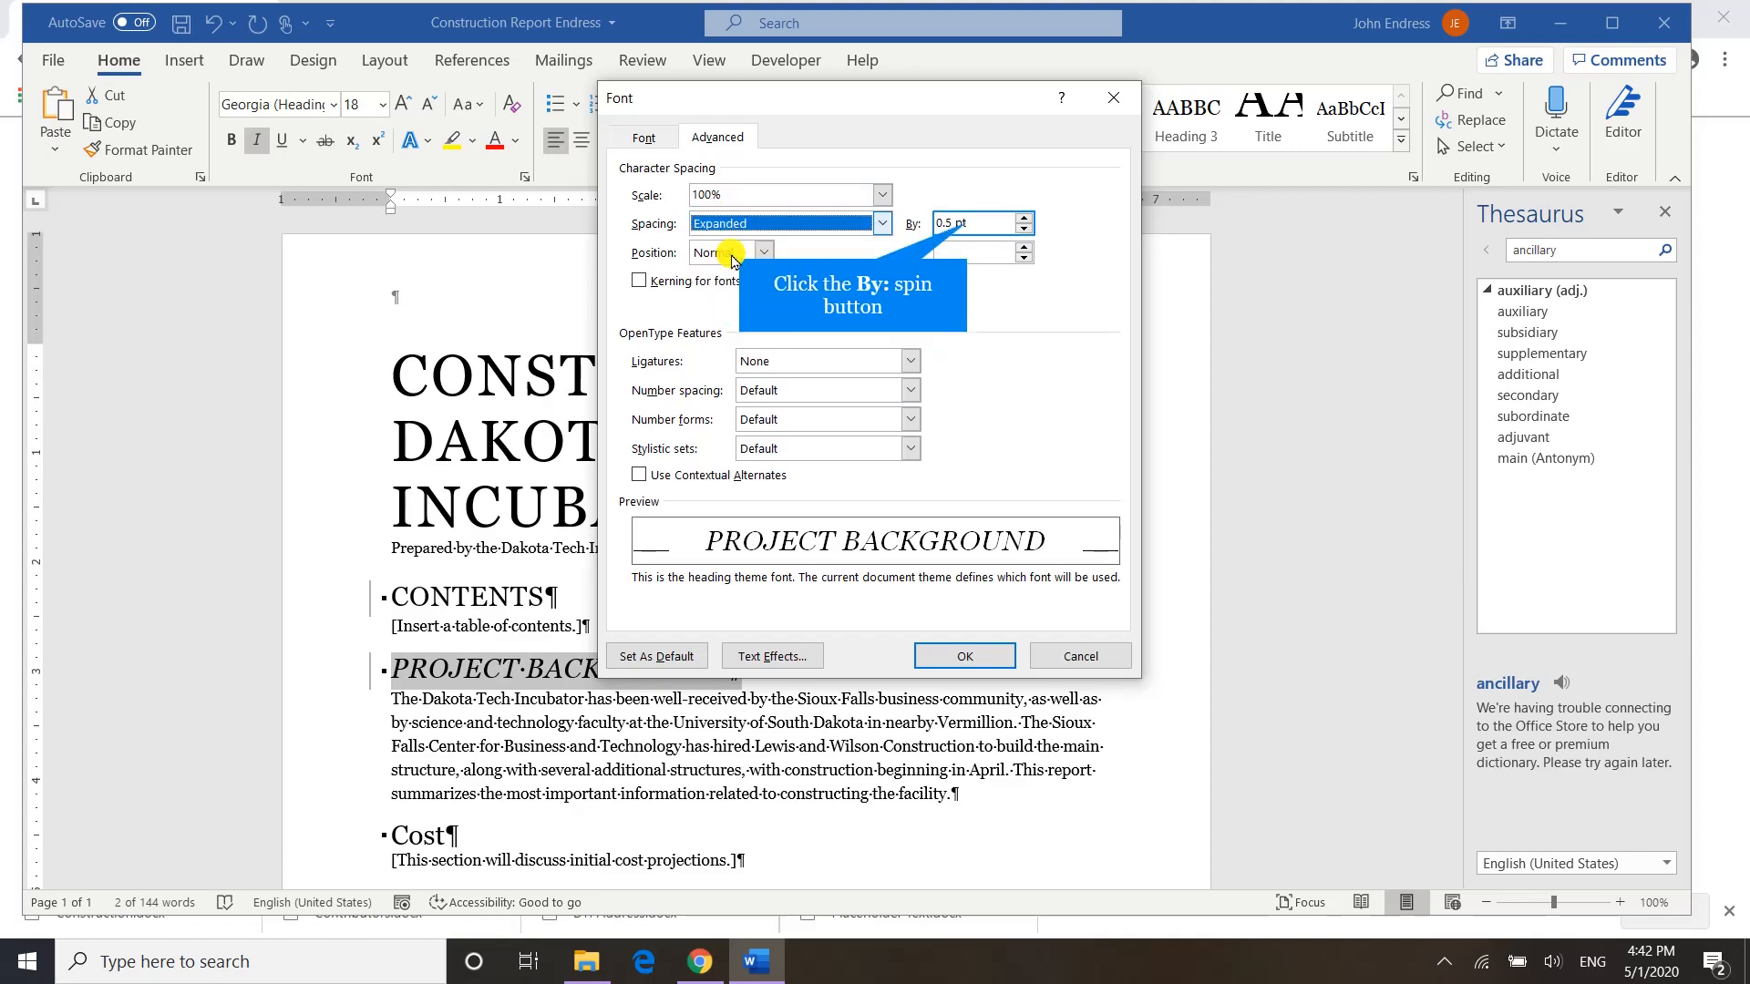
click(980, 224)
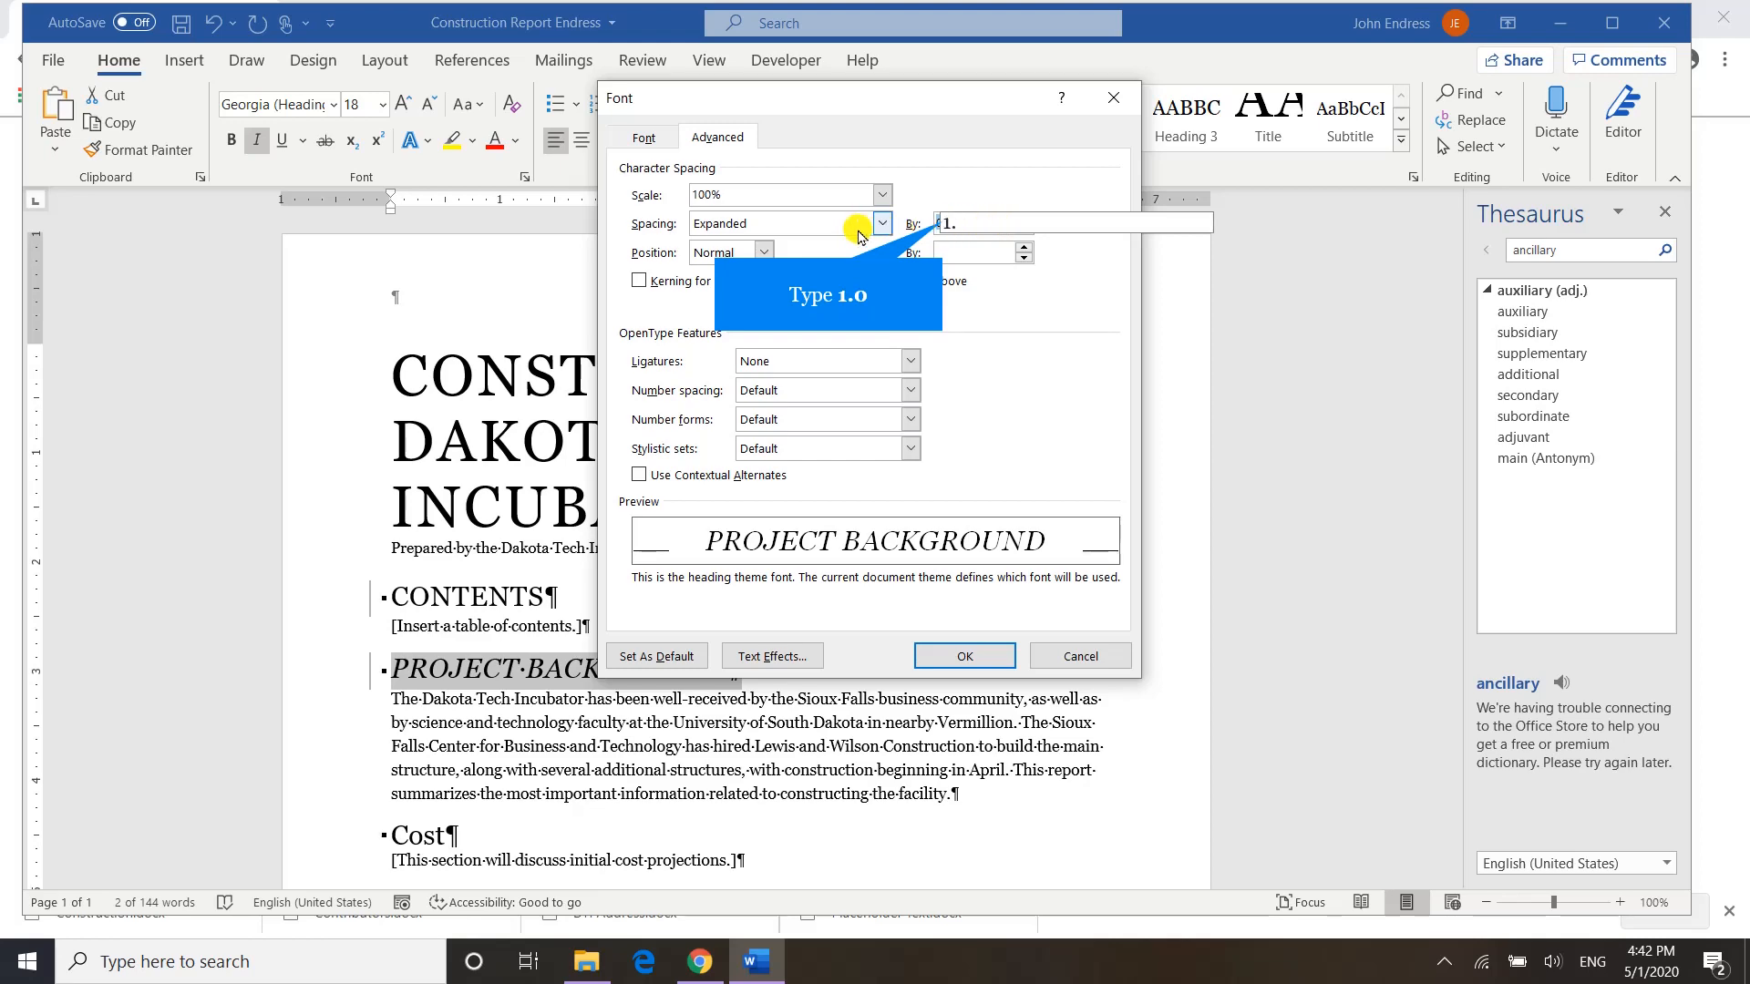
key(Tab)
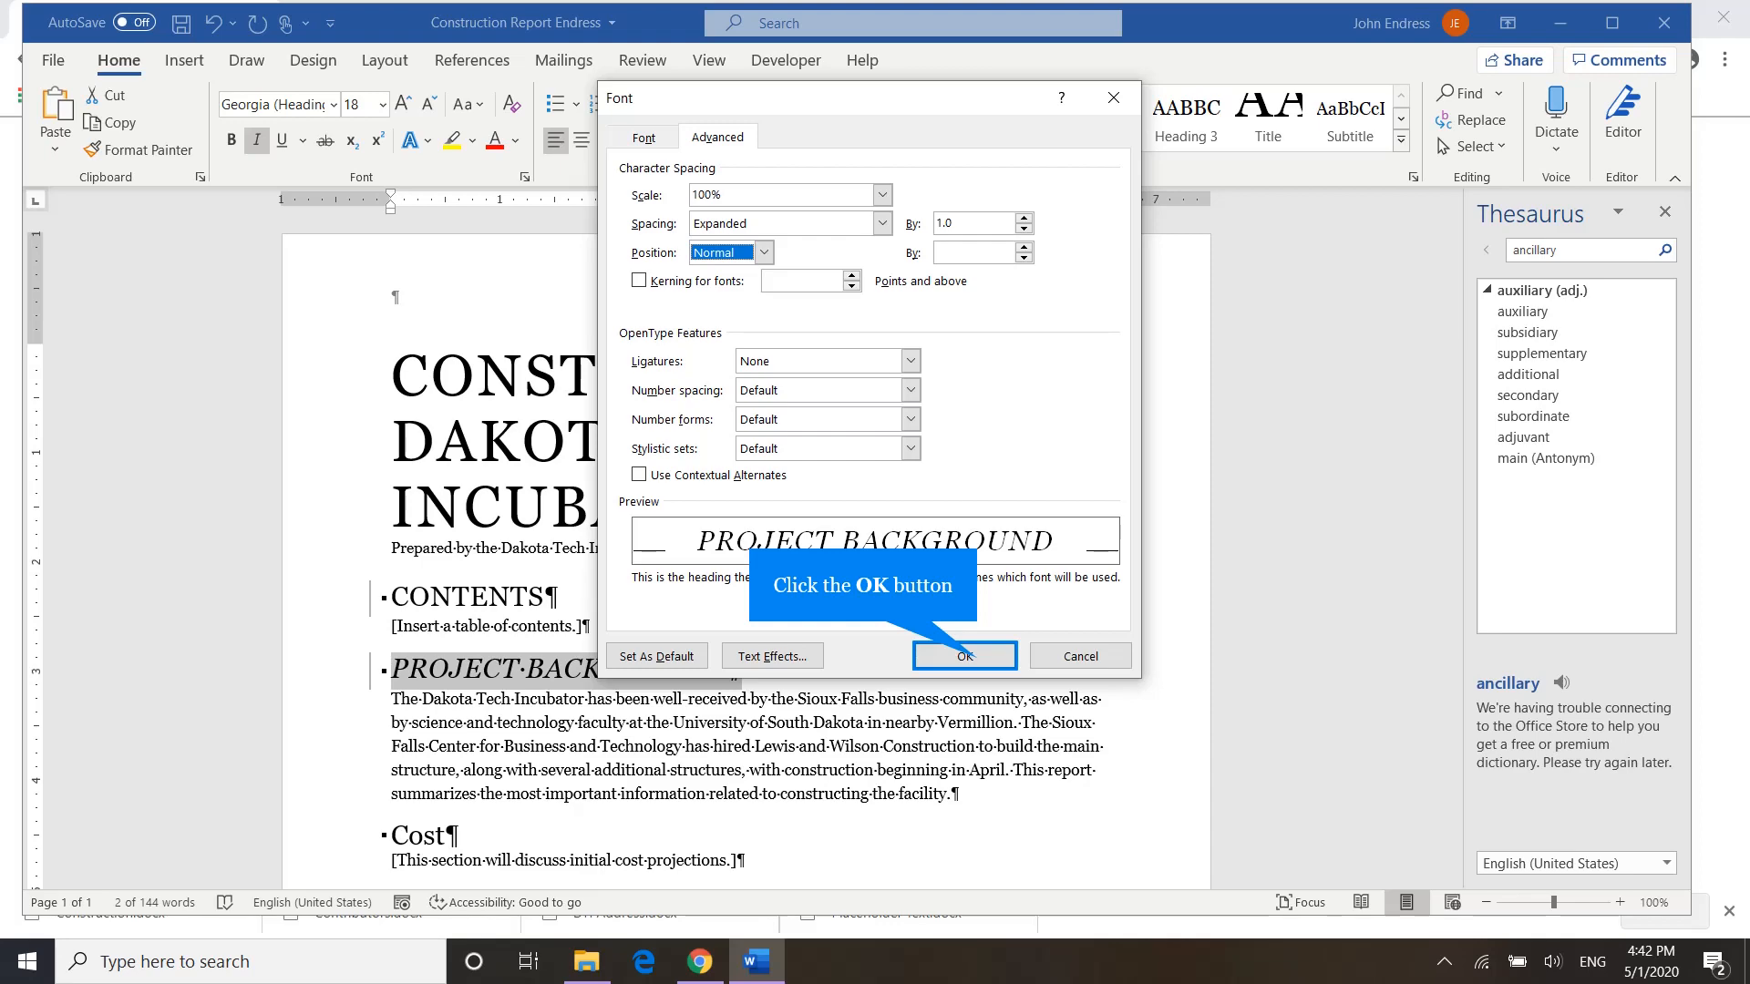
click(966, 657)
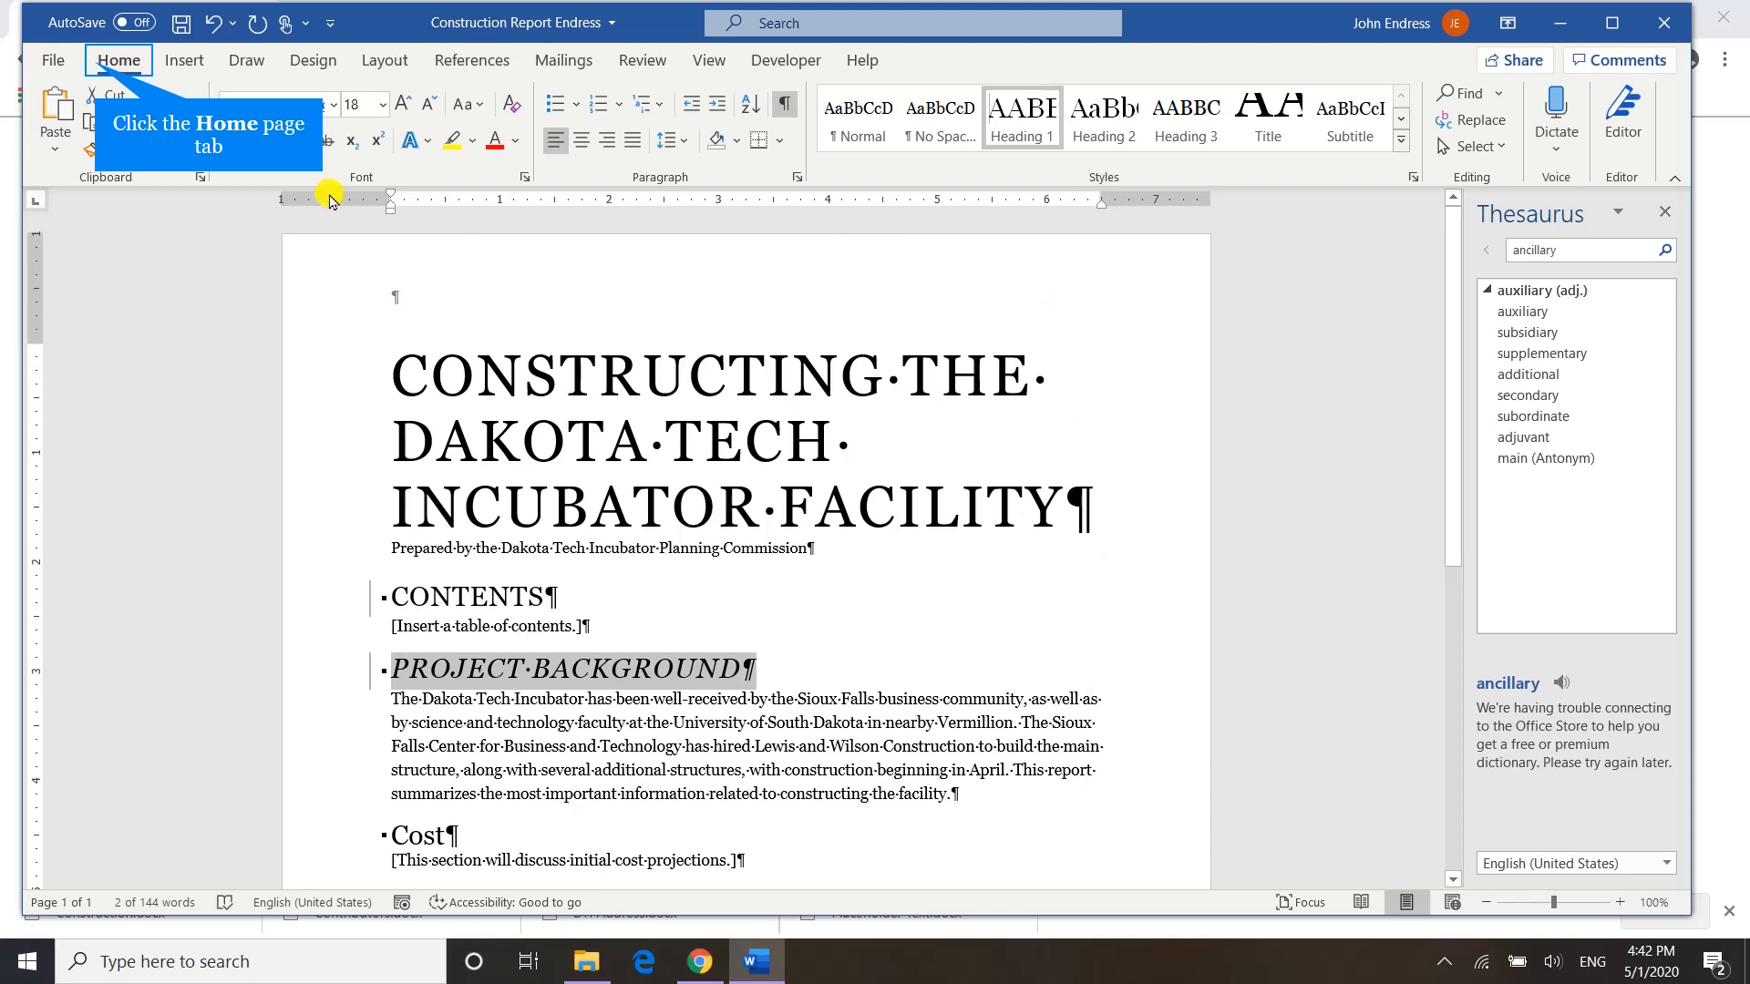
Update the Heading 1 style to match the selected PROJECT BACKGROUND heading.
click(116, 62)
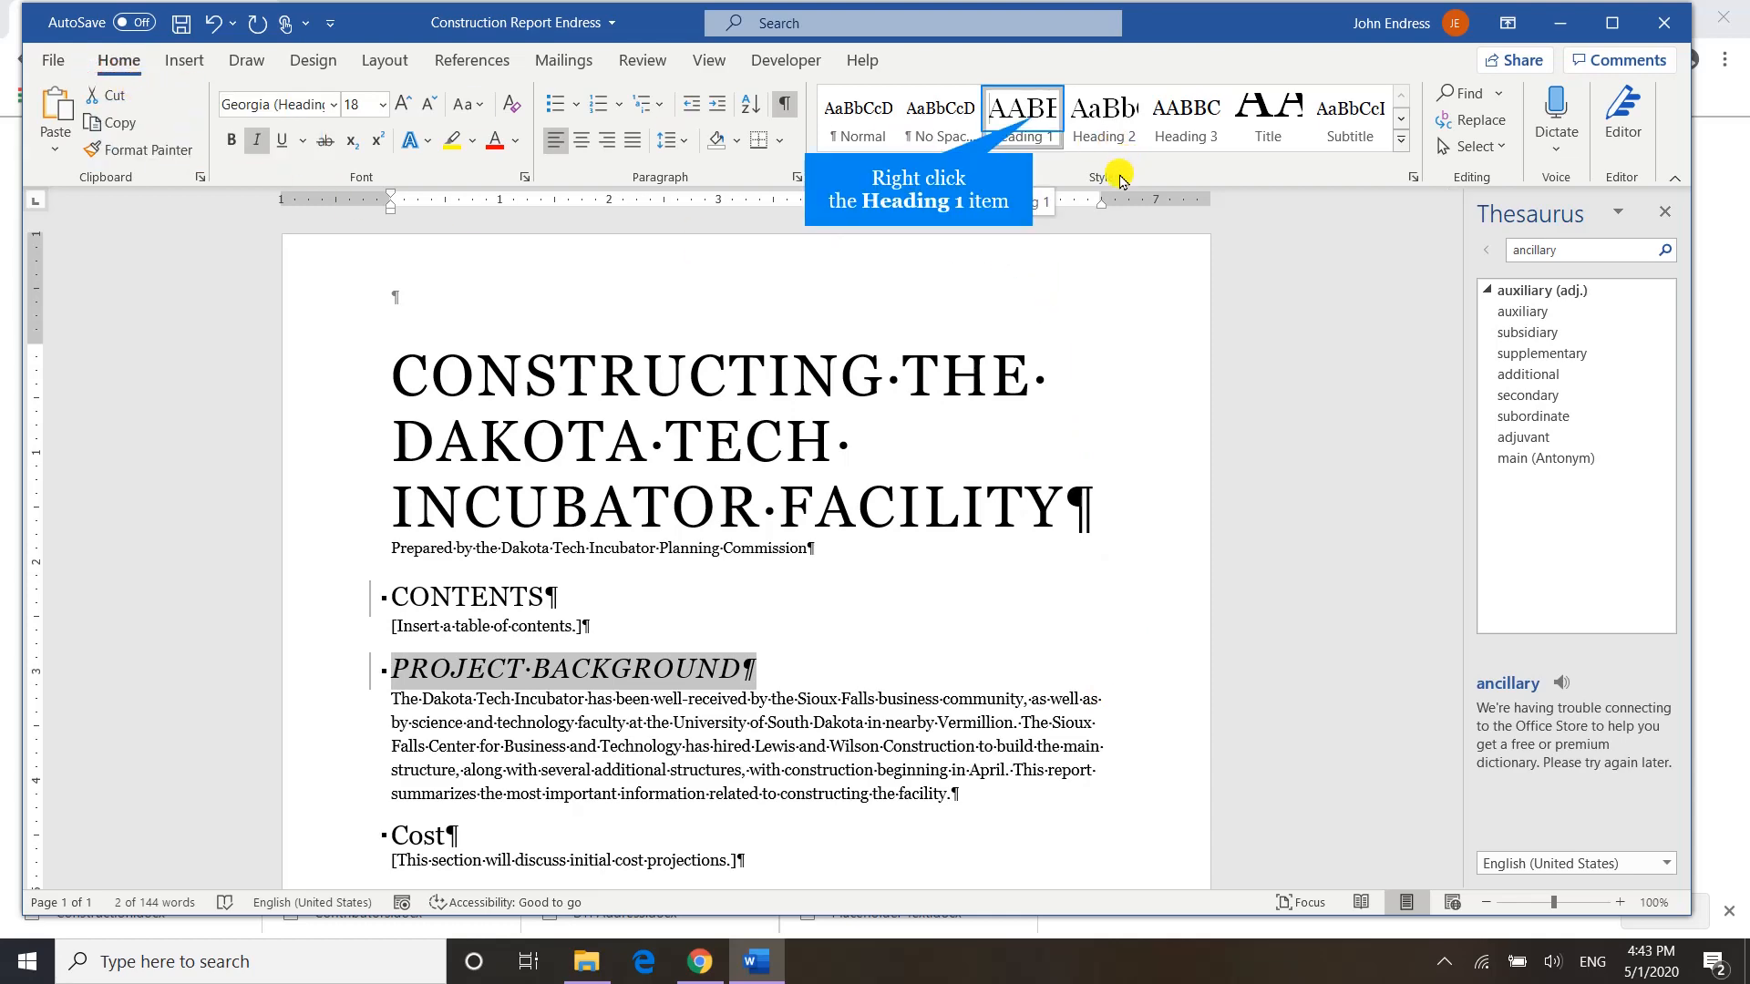
right_click(1035, 123)
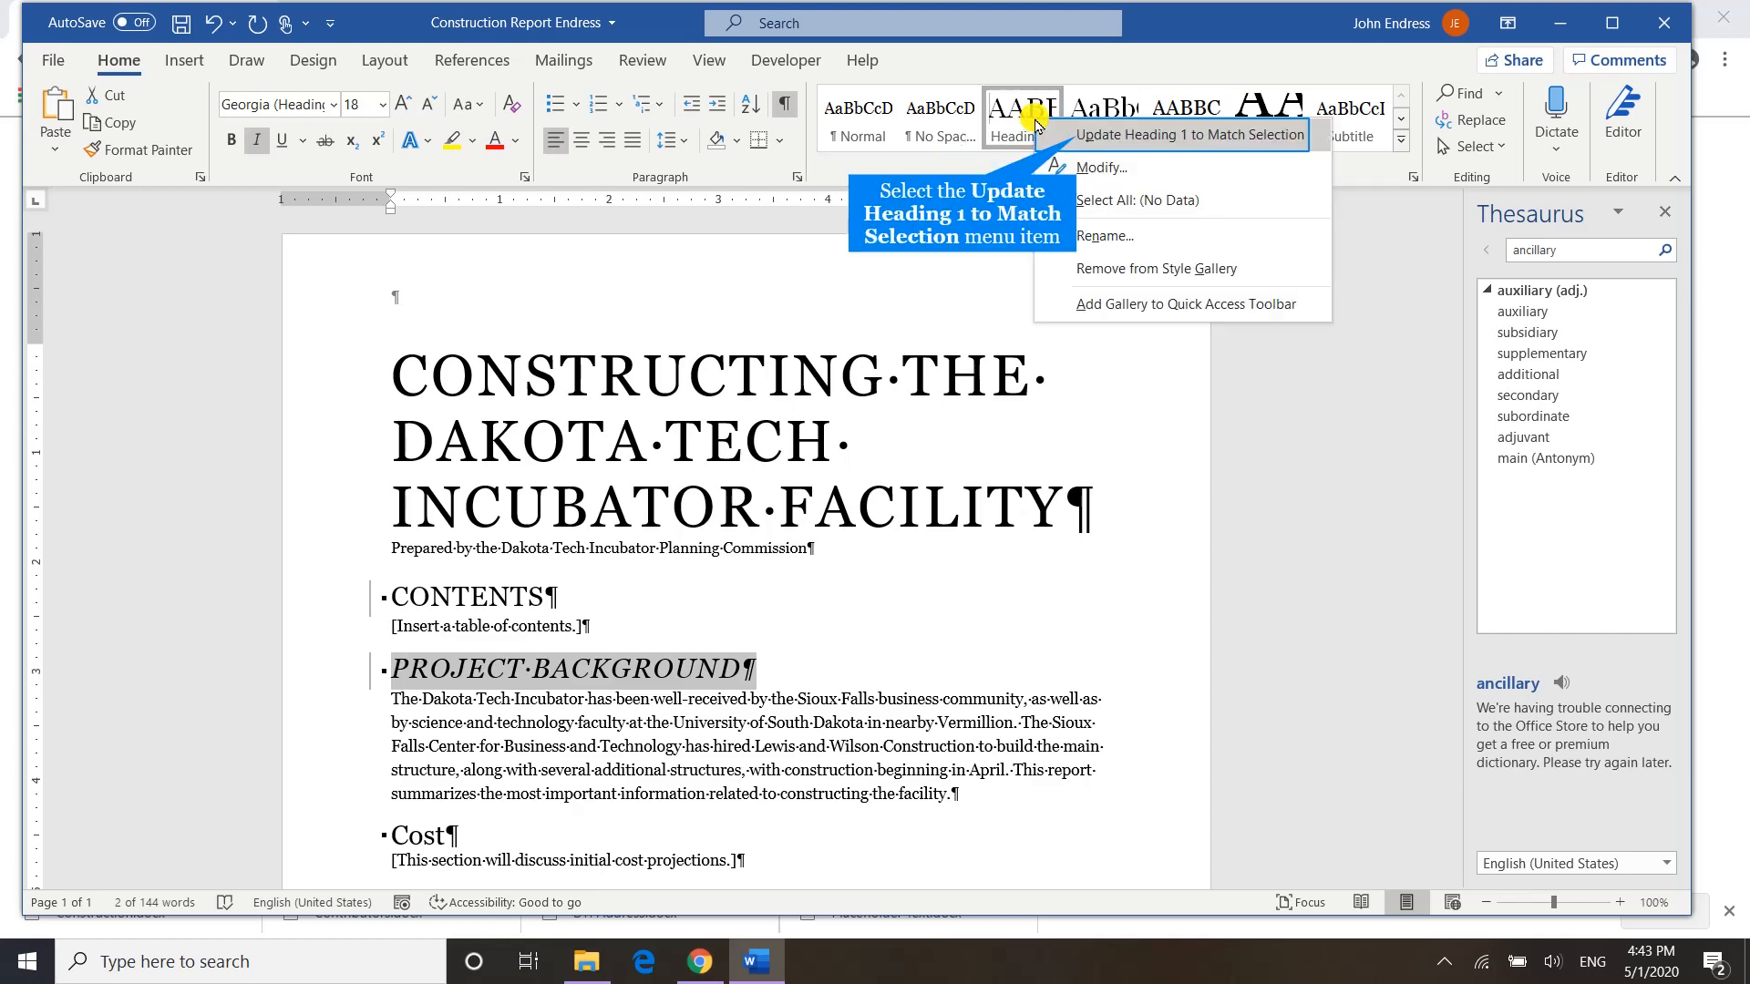
click(1079, 139)
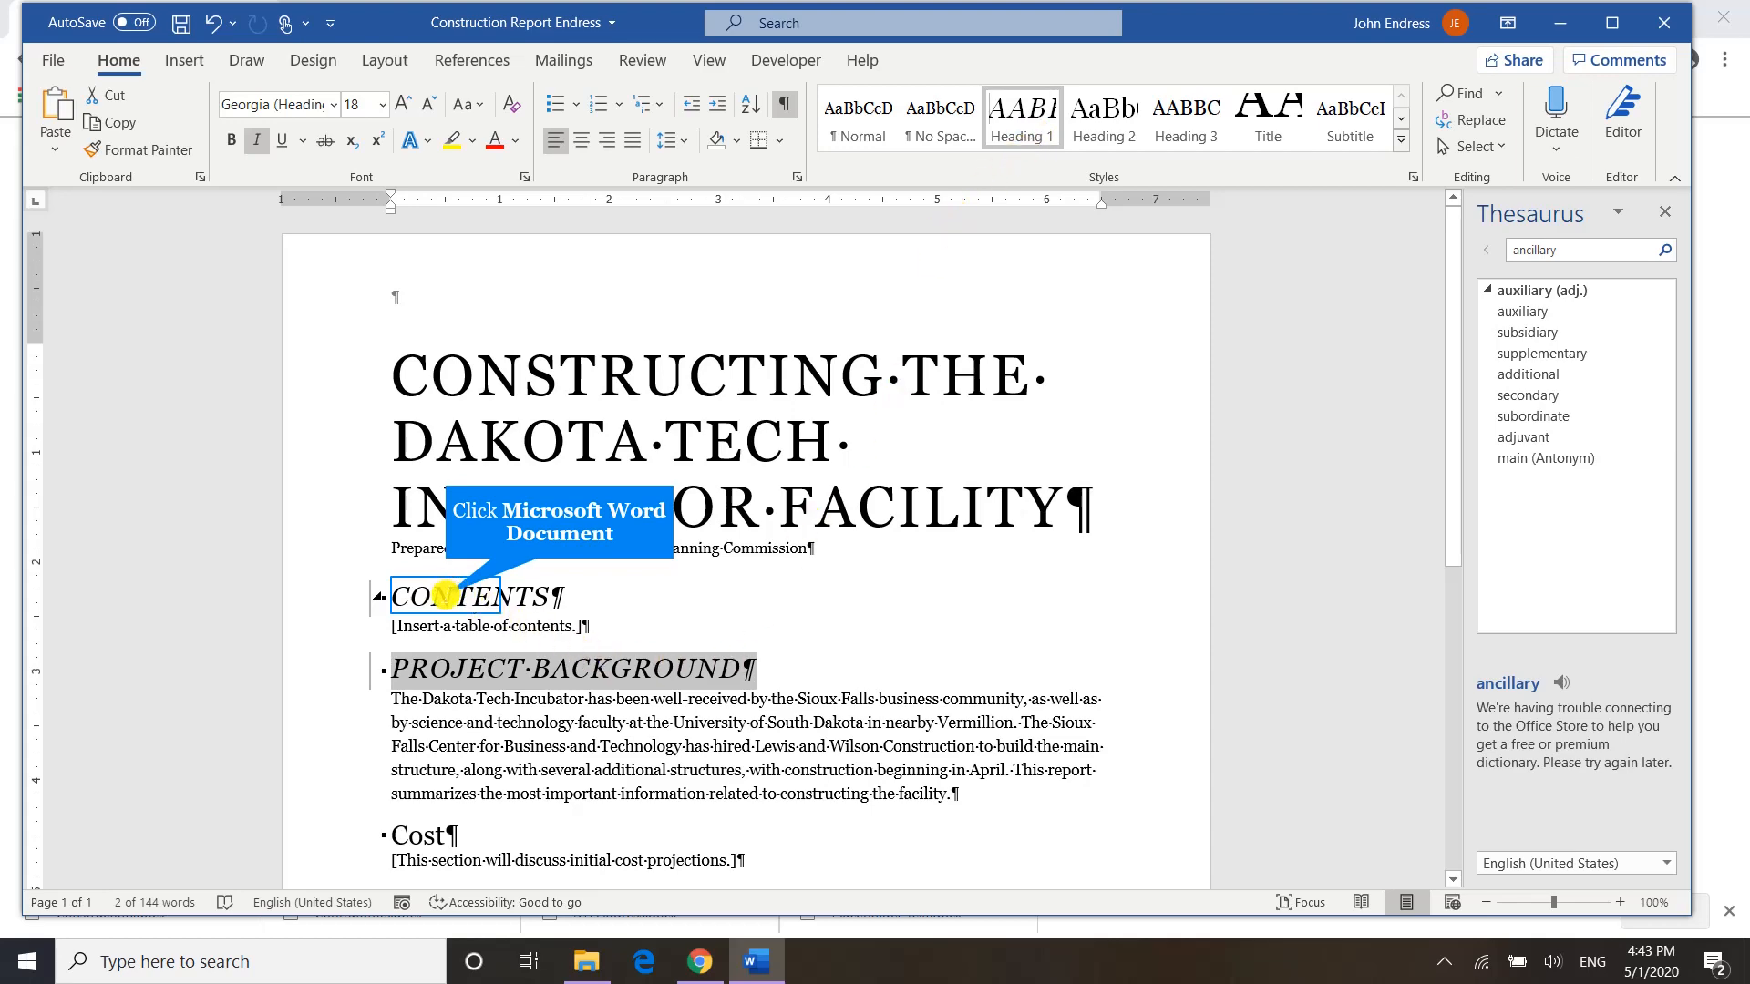
Inspect the CONTENTS heading's paragraph and font spacing settings without changing them.
click(443, 595)
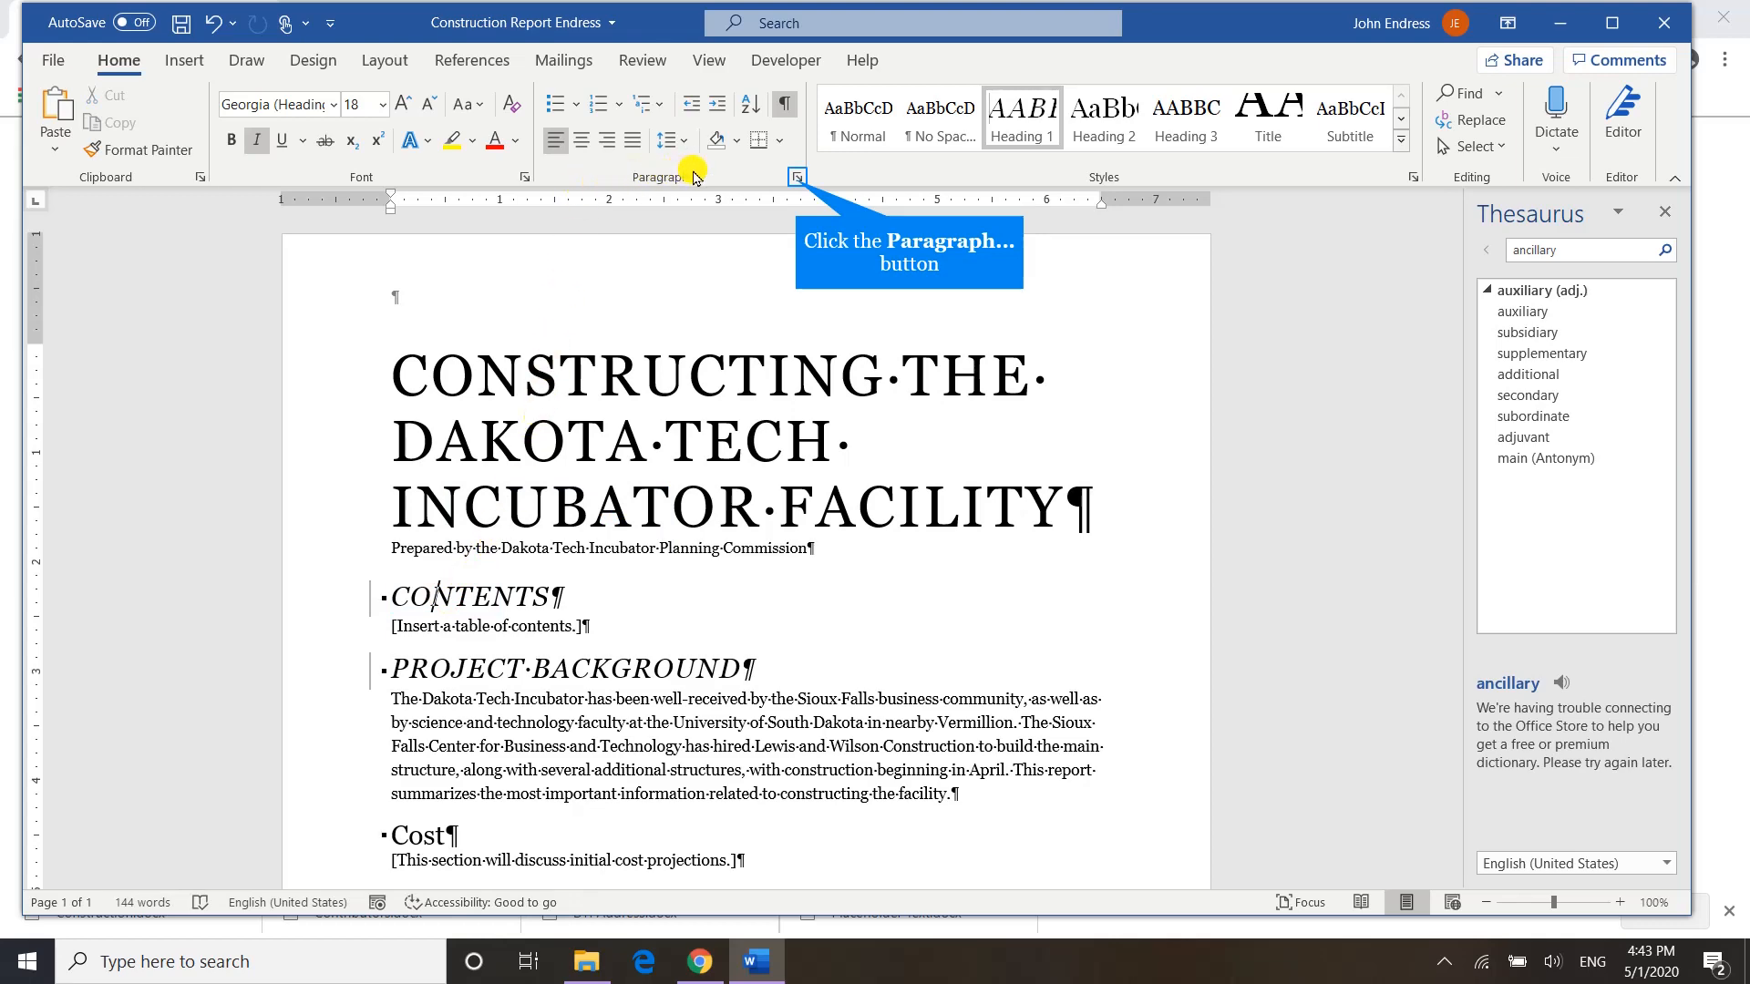
click(797, 178)
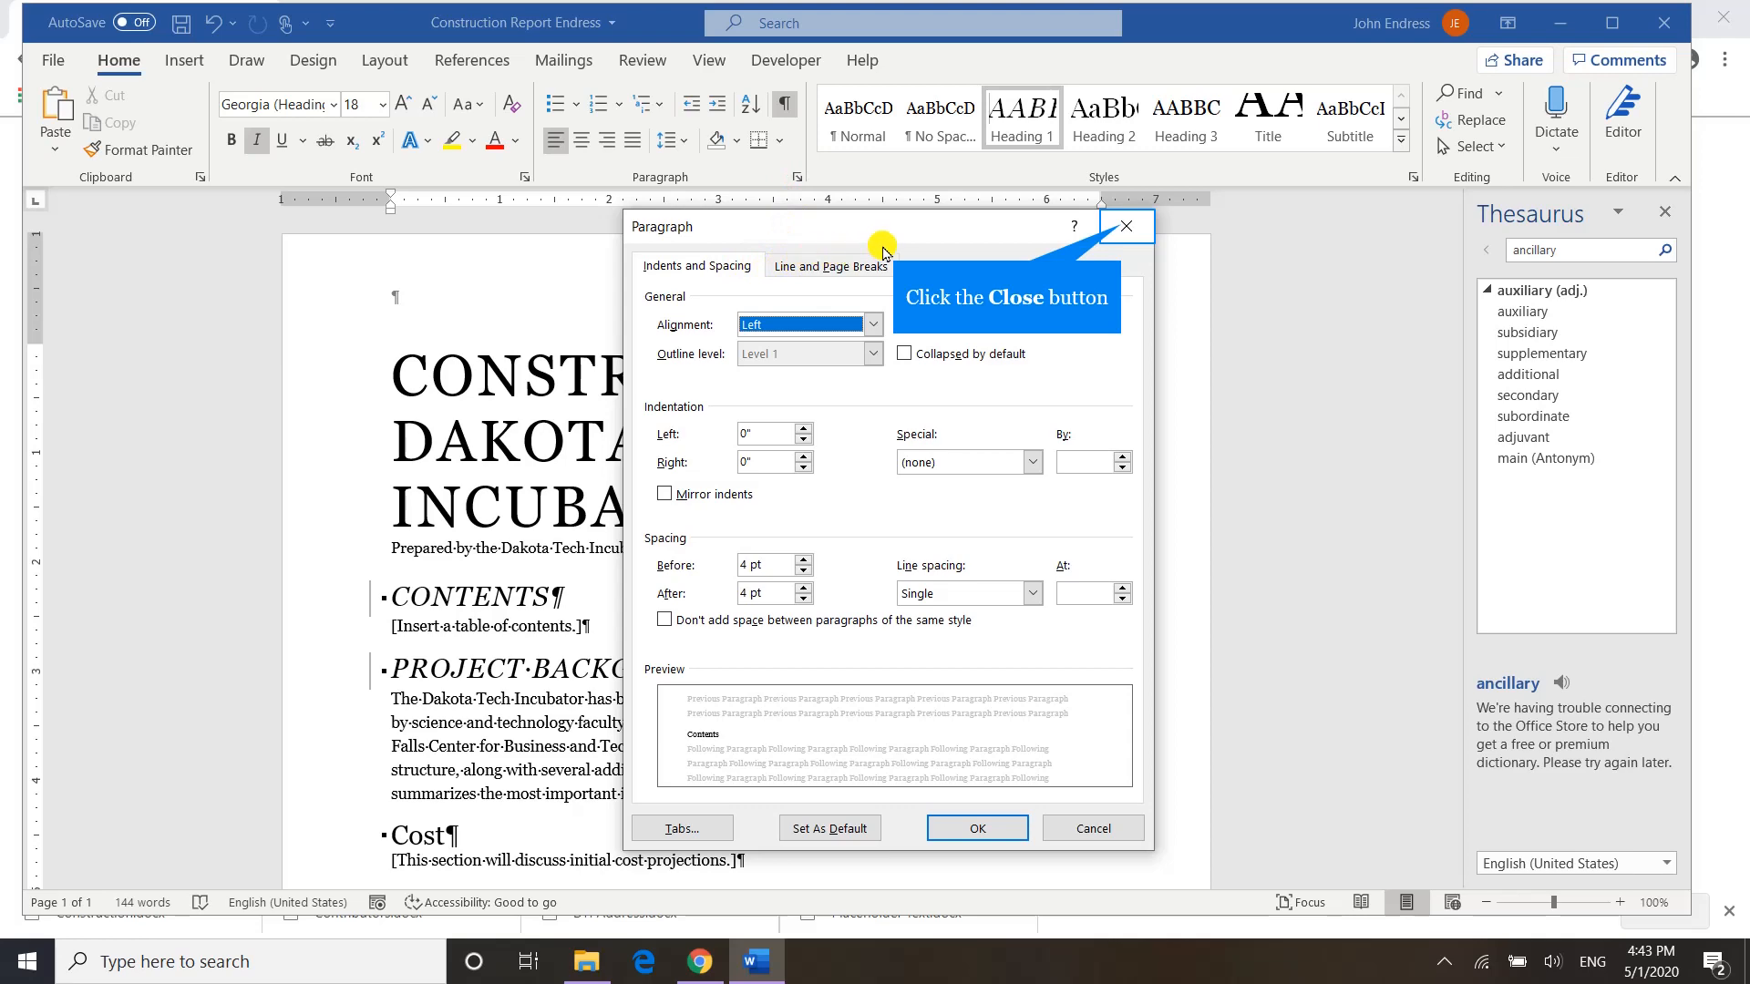
click(1124, 228)
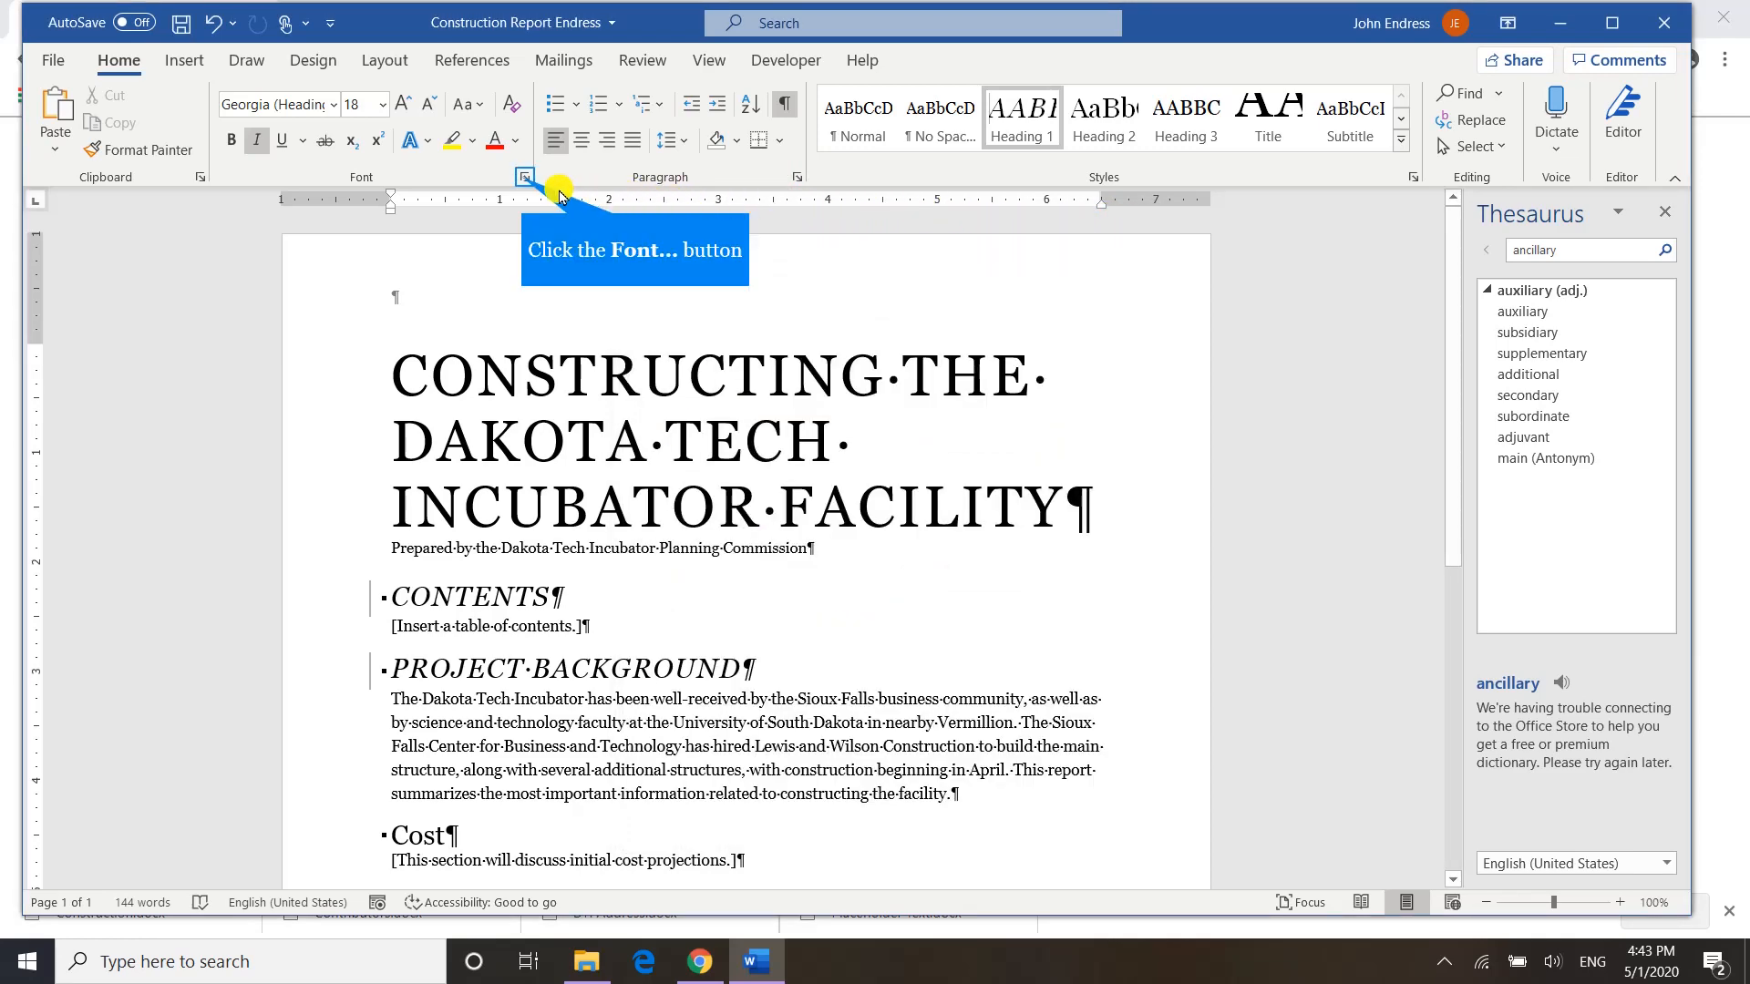
click(525, 177)
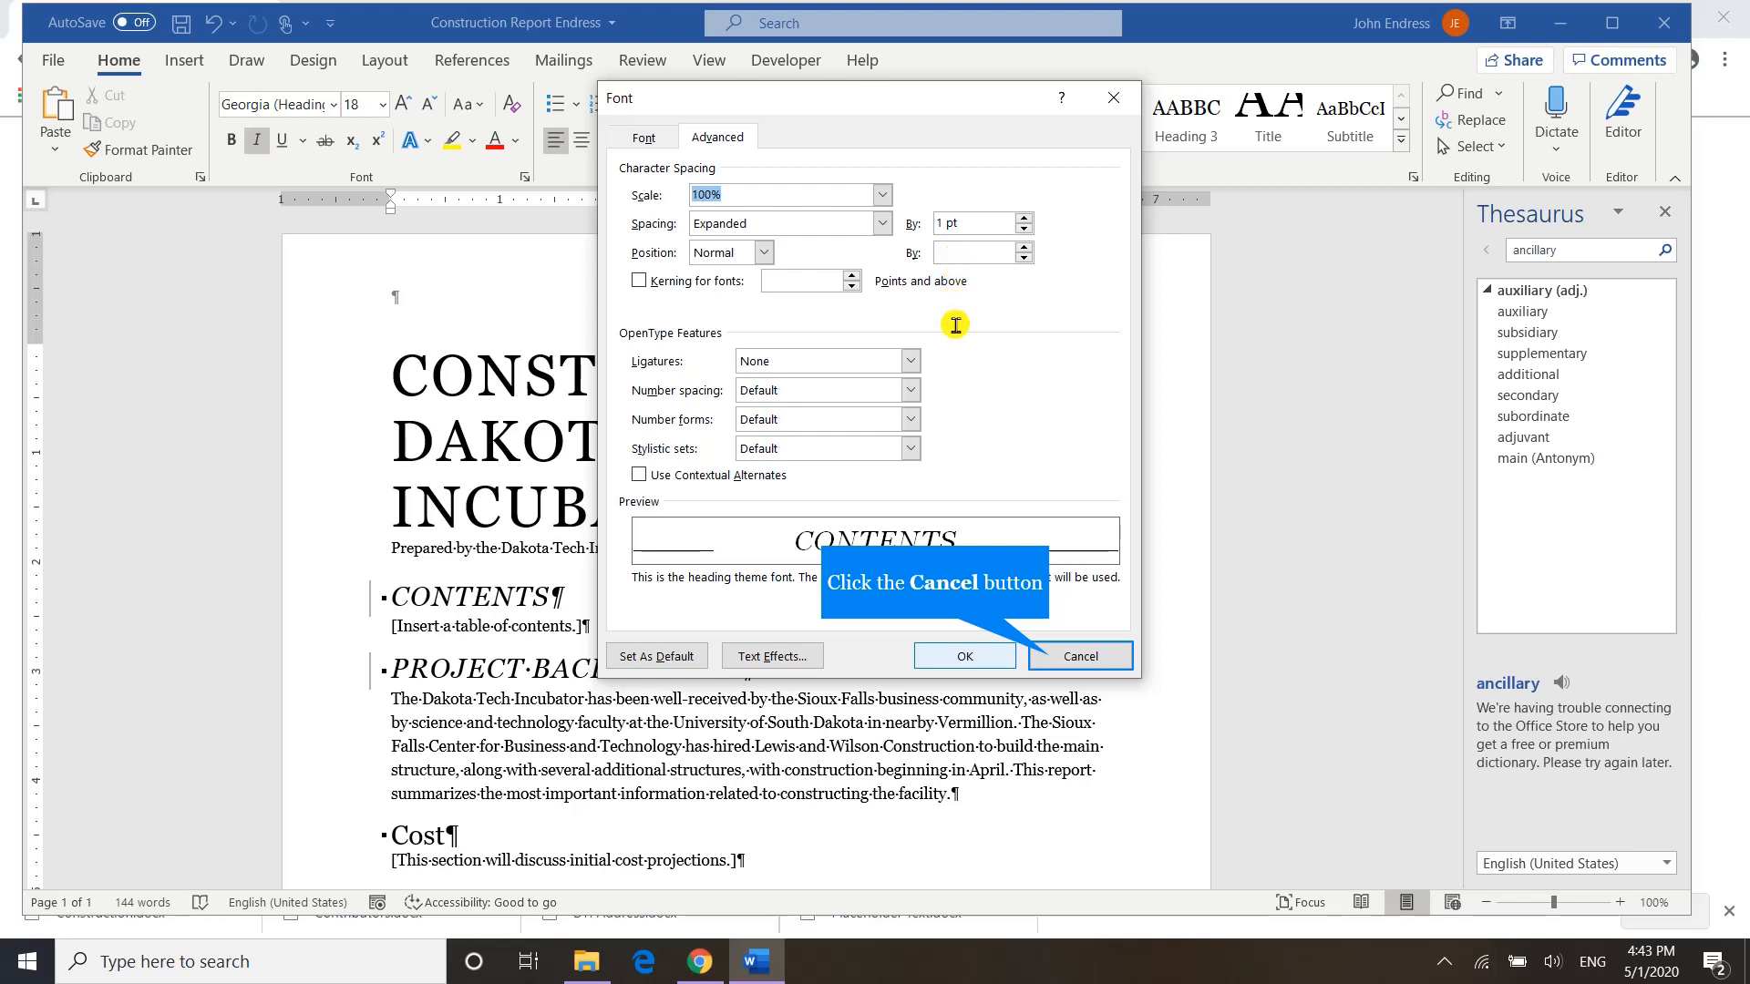
click(1046, 660)
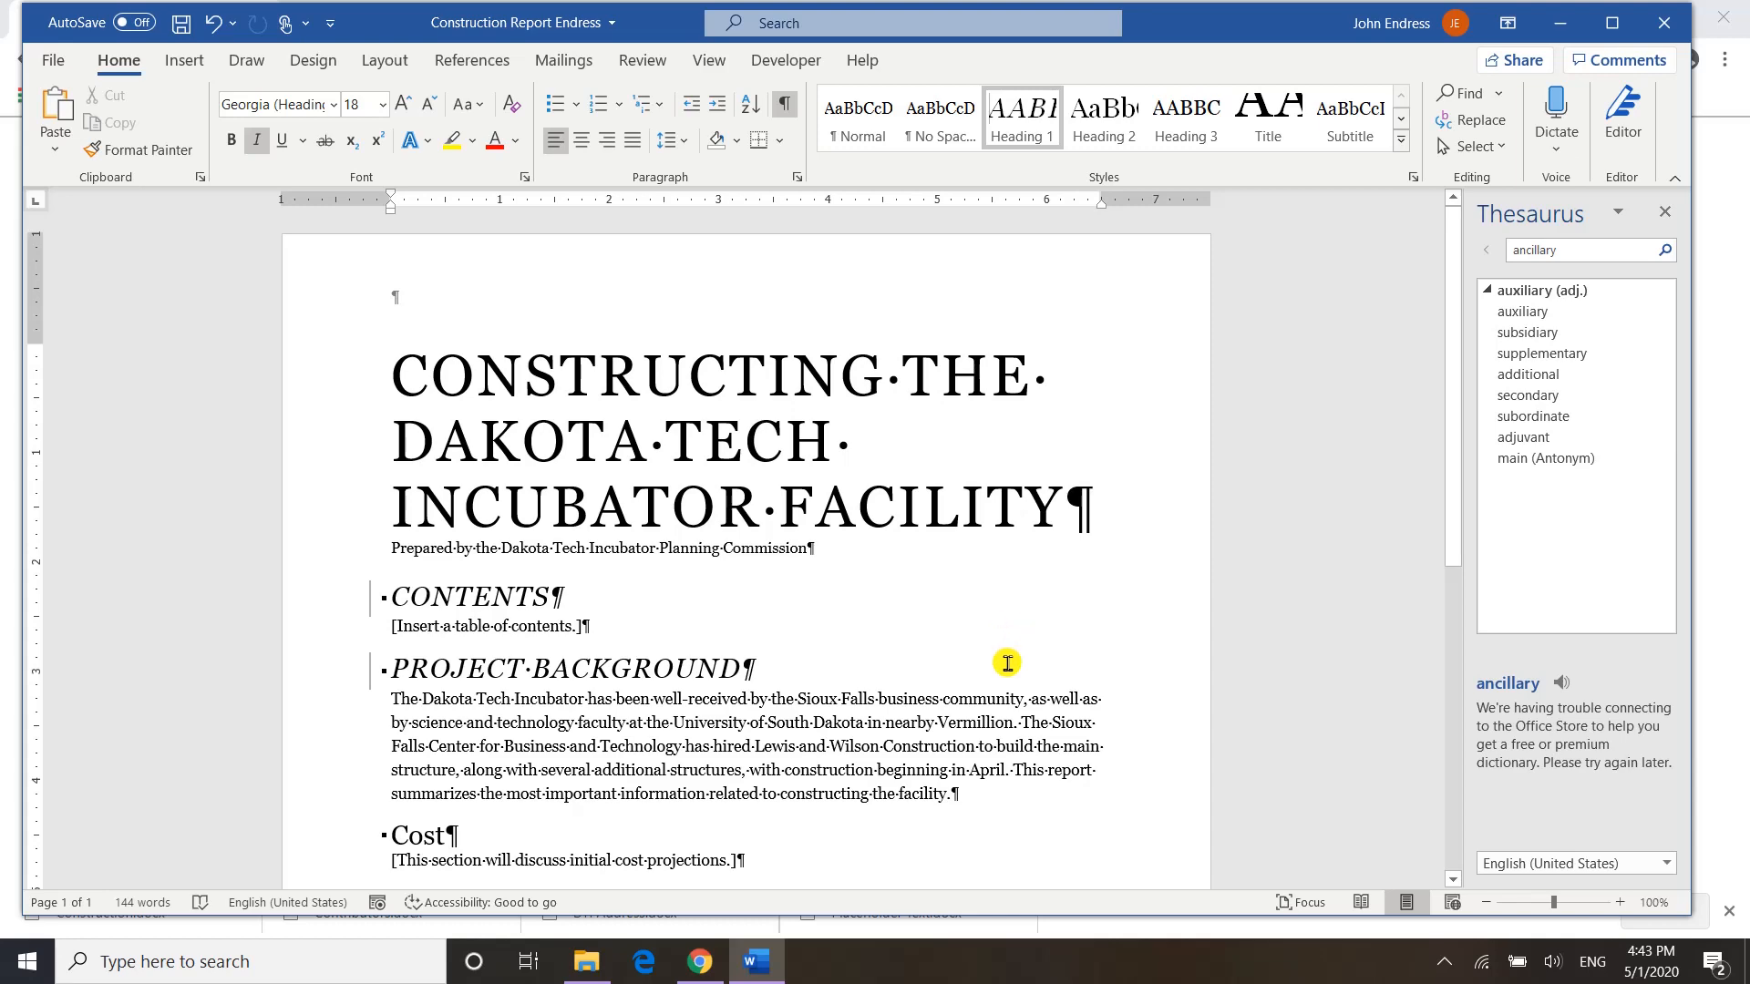
Set the Likely Challenges heading to 16 pt and update the Heading 2 style to match it.
scroll(1007, 662, down, 5)
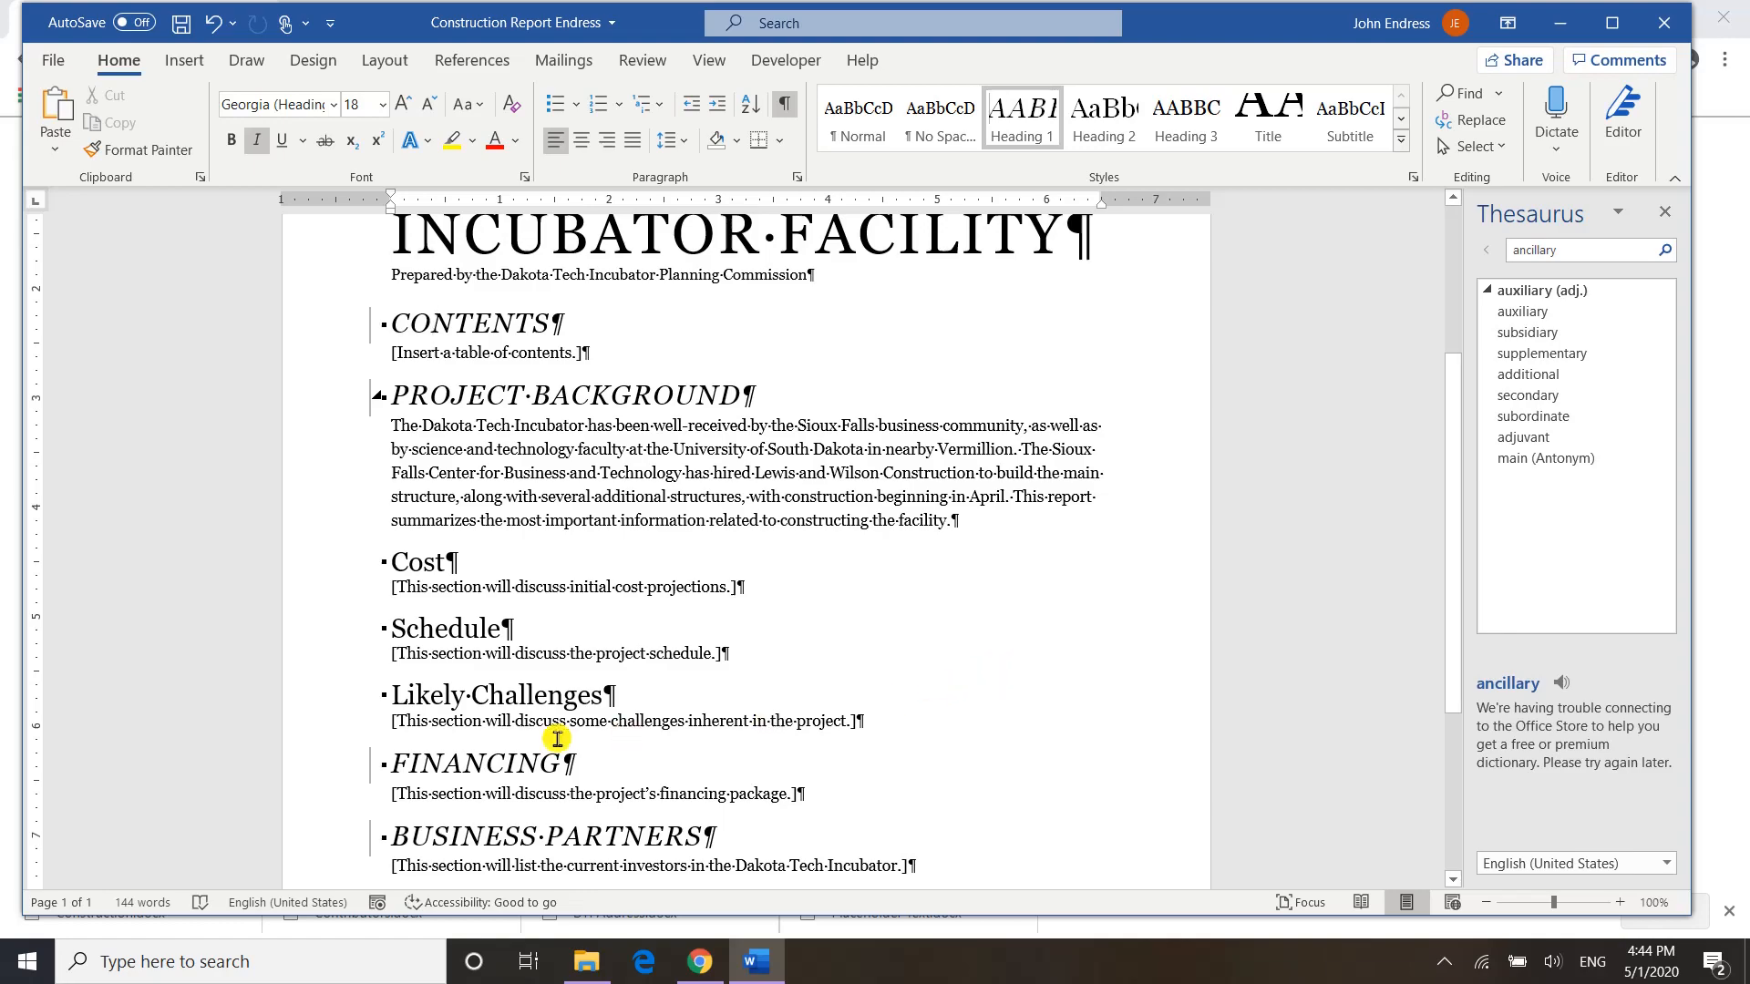
click(323, 701)
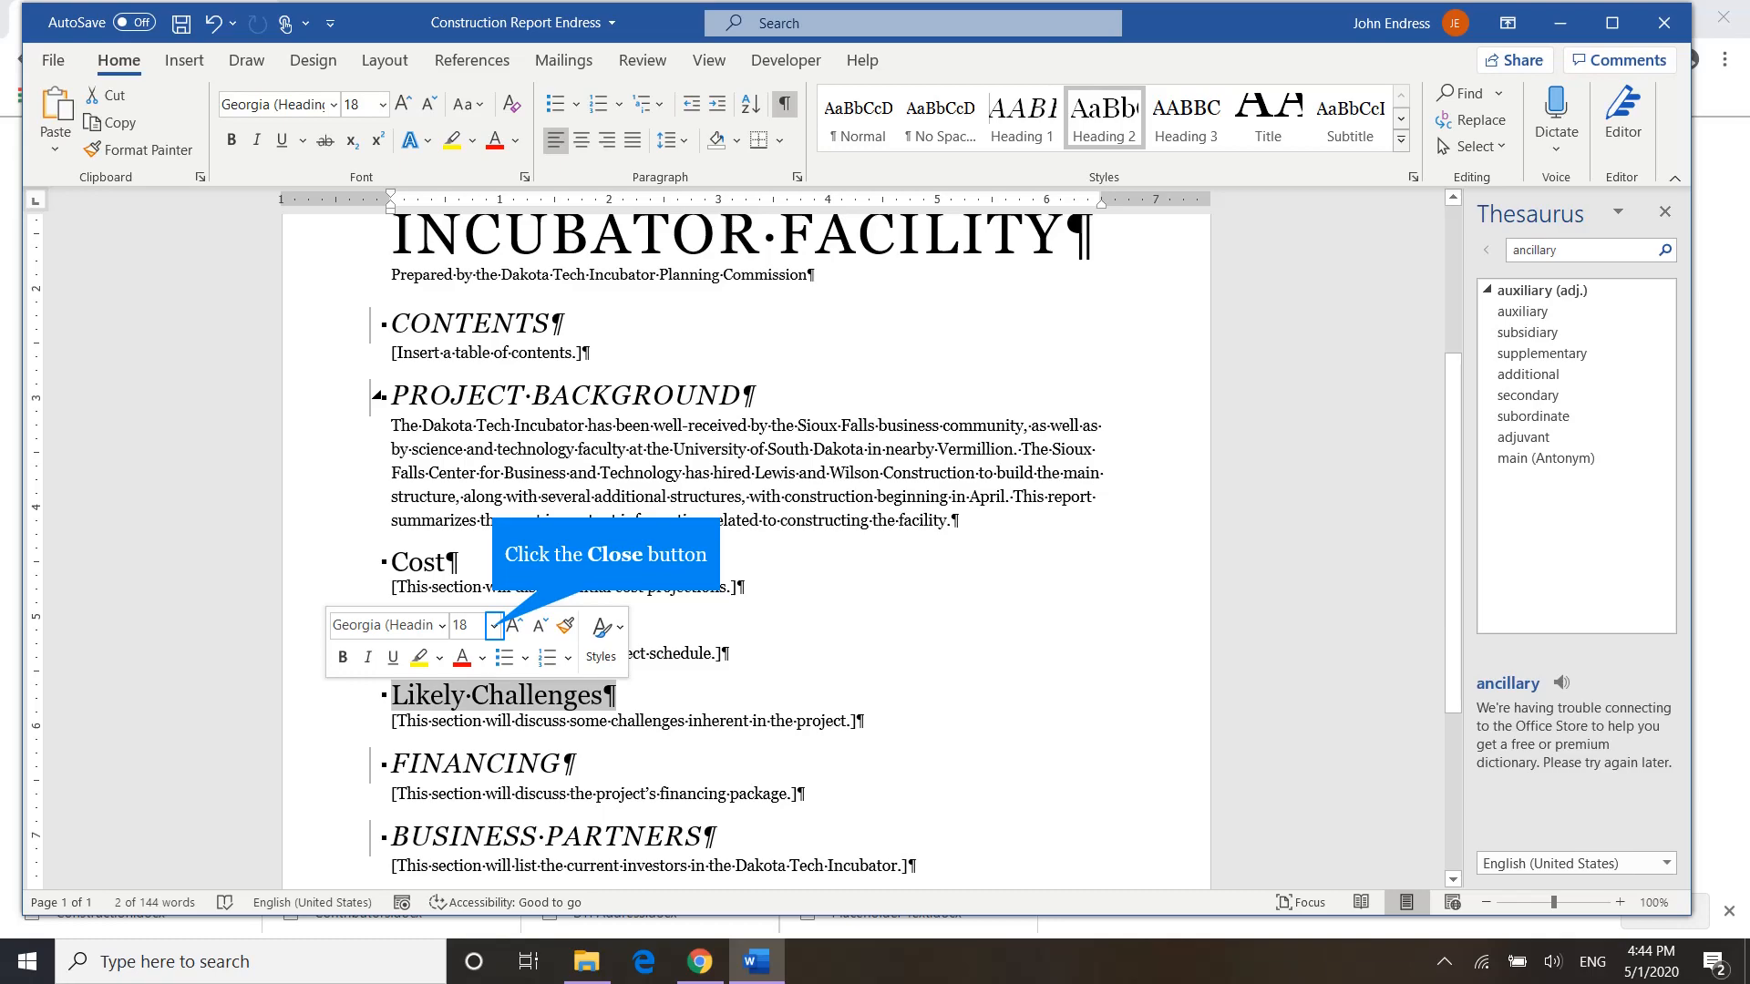
click(493, 626)
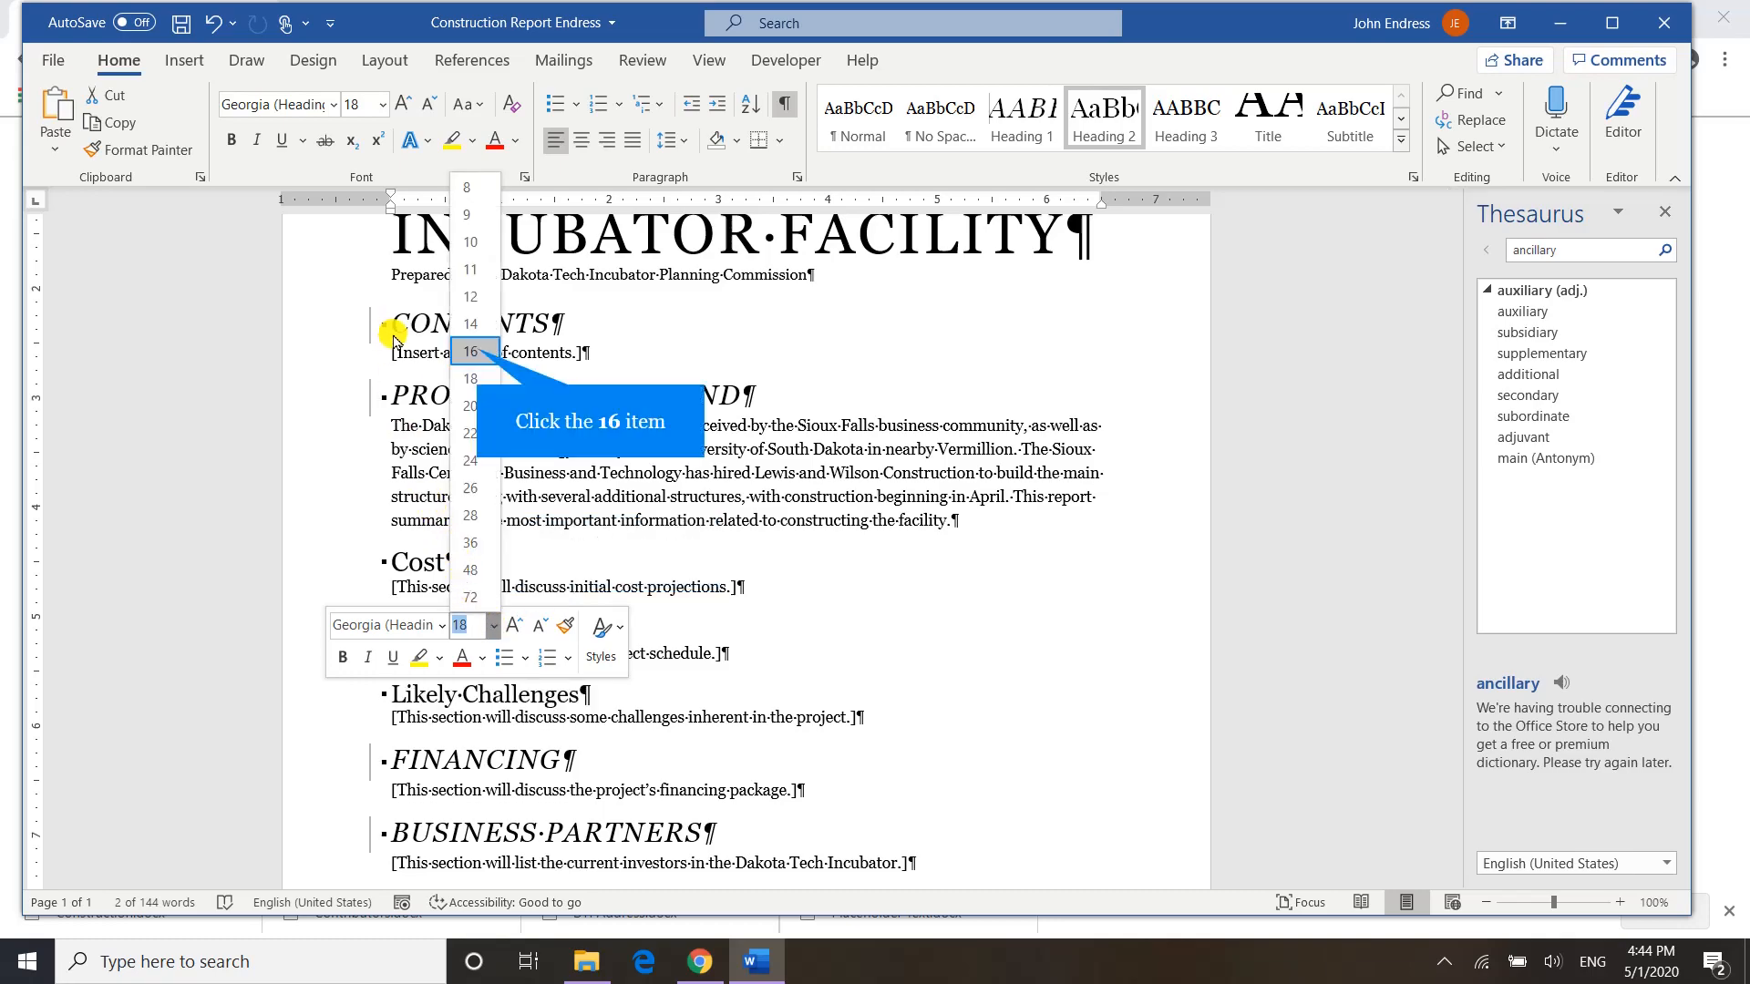
click(470, 351)
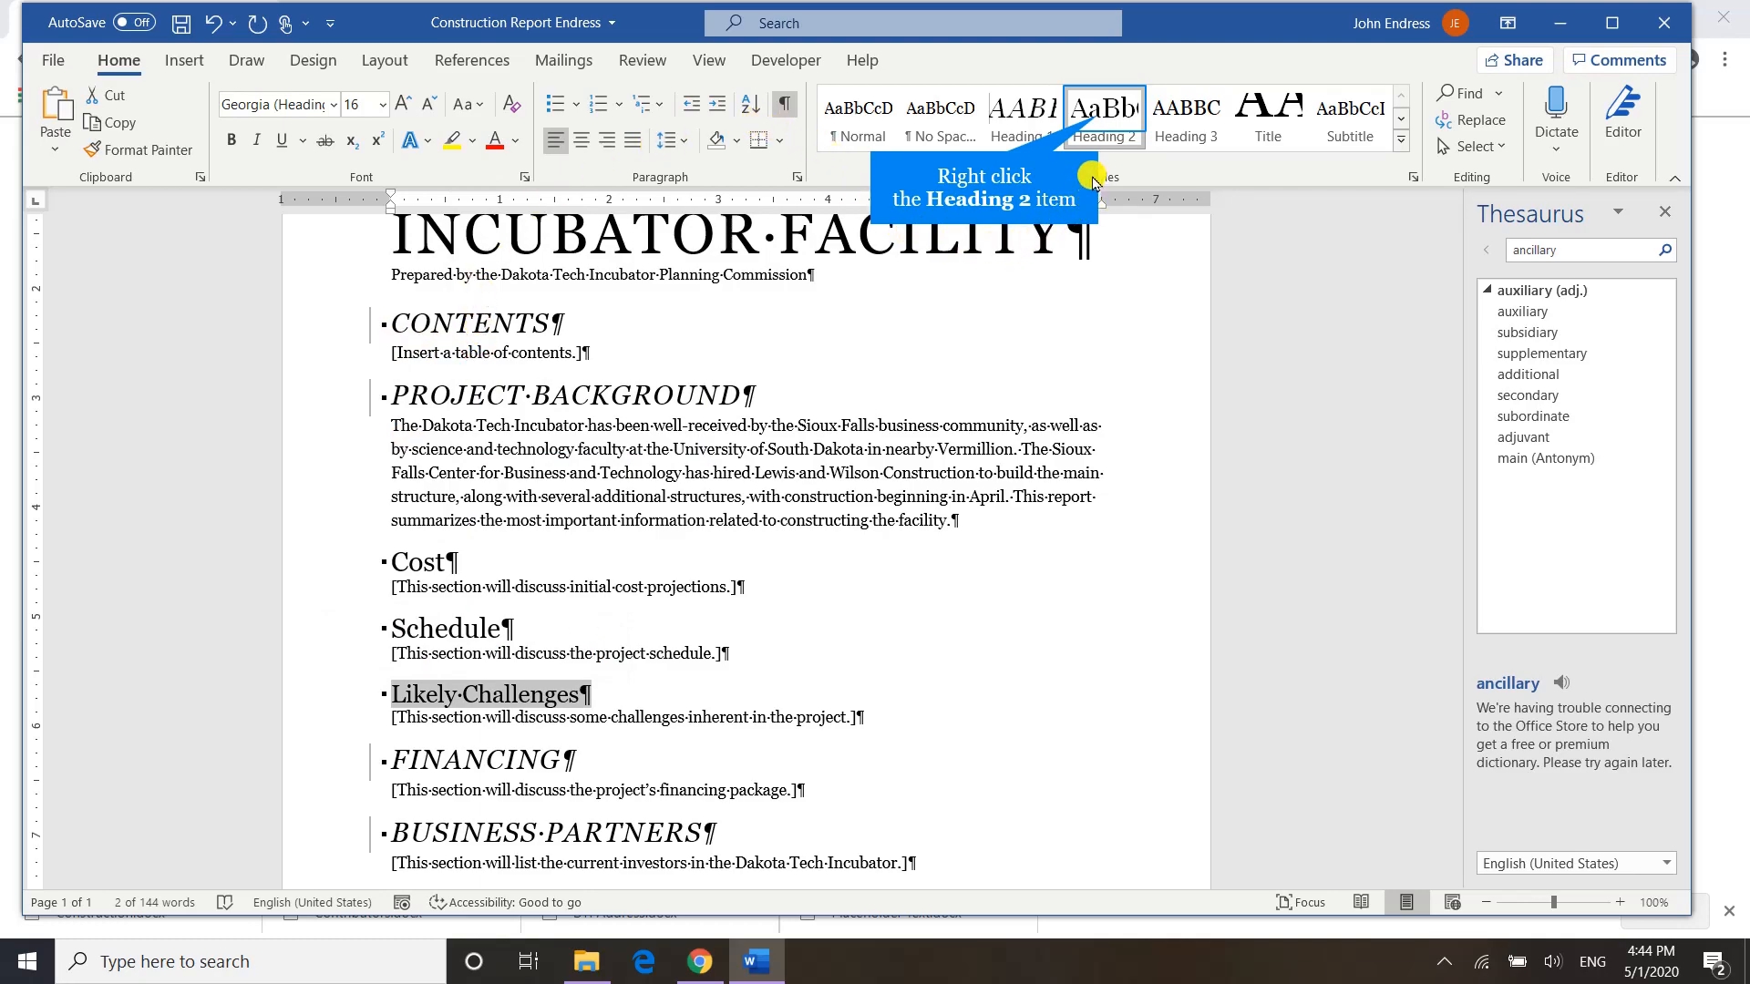
right_click(1100, 123)
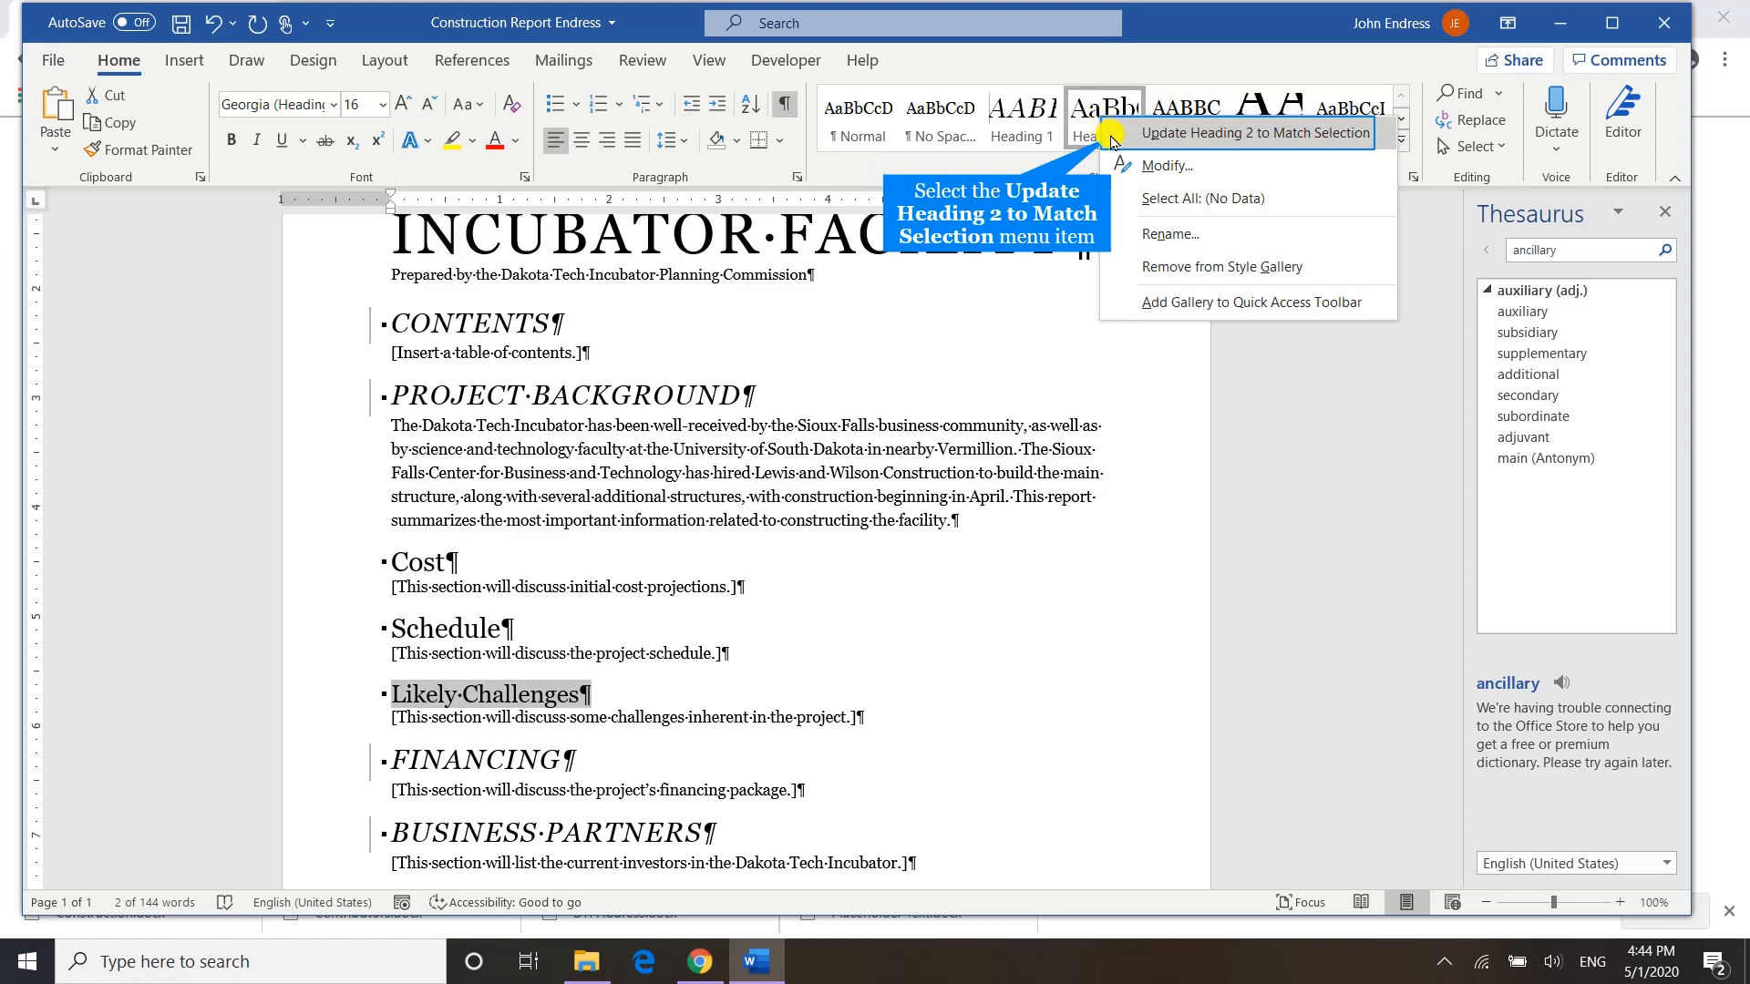
click(1114, 135)
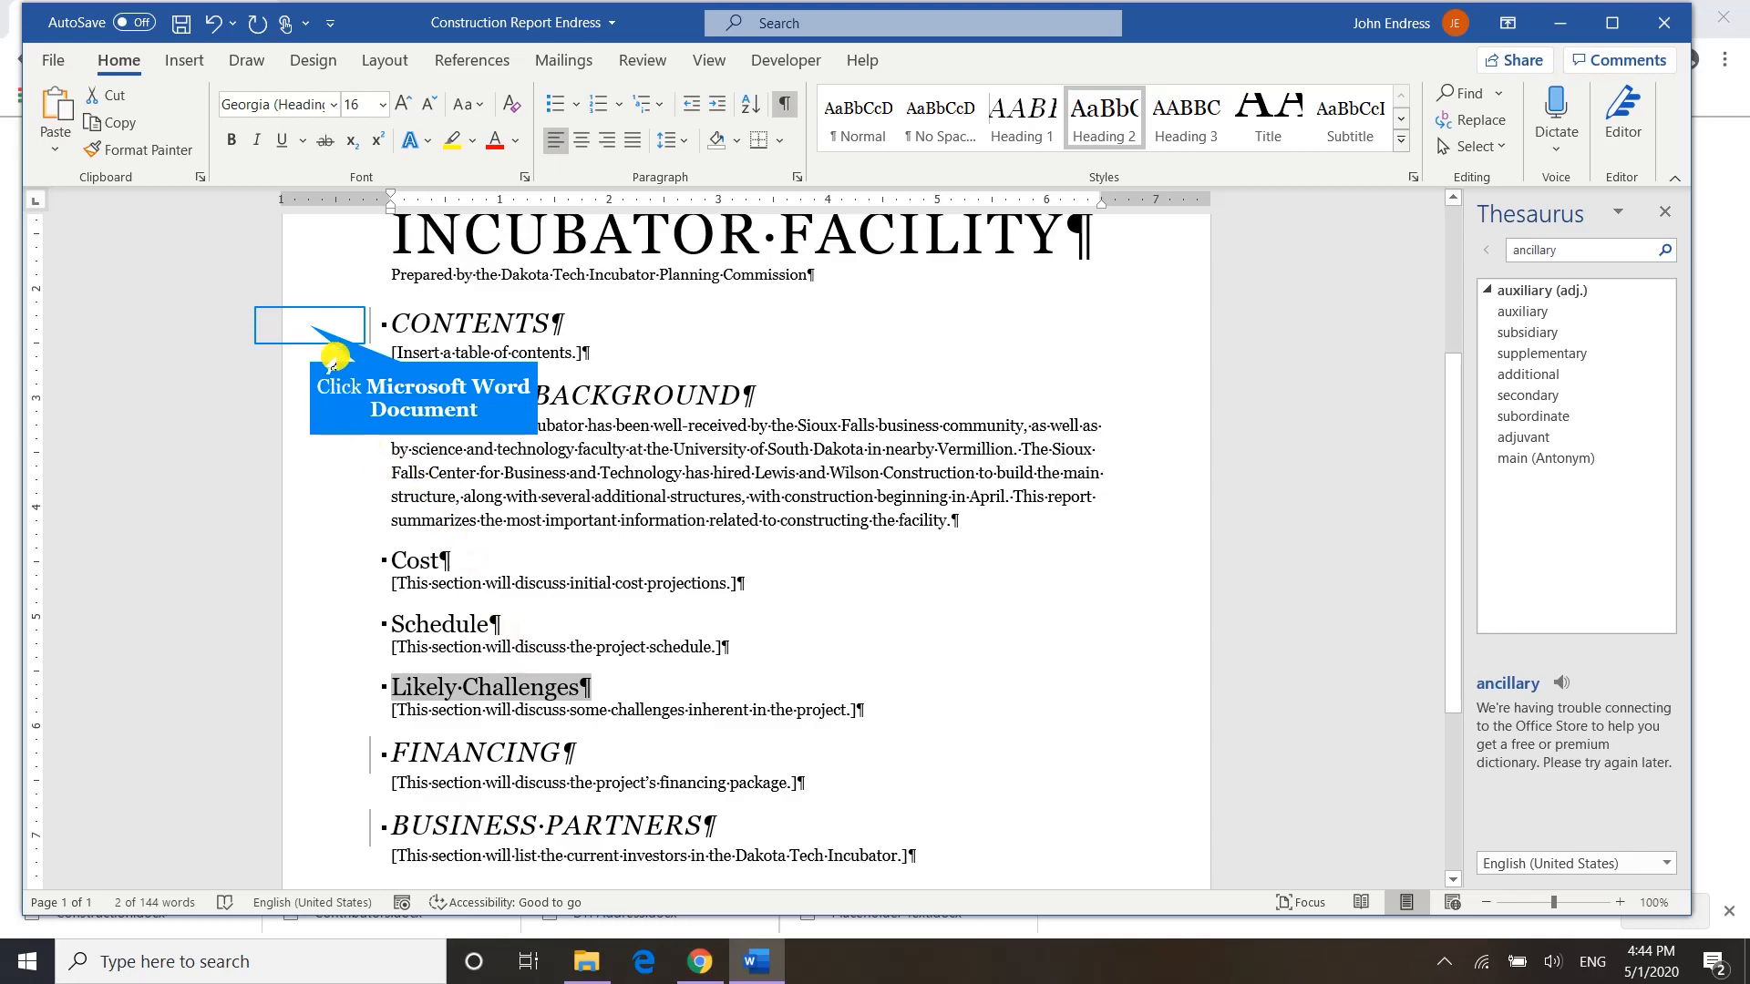
Shade the CONTENTS heading Gray, Accent 3 and set its font colour to White, Background 1.
click(310, 325)
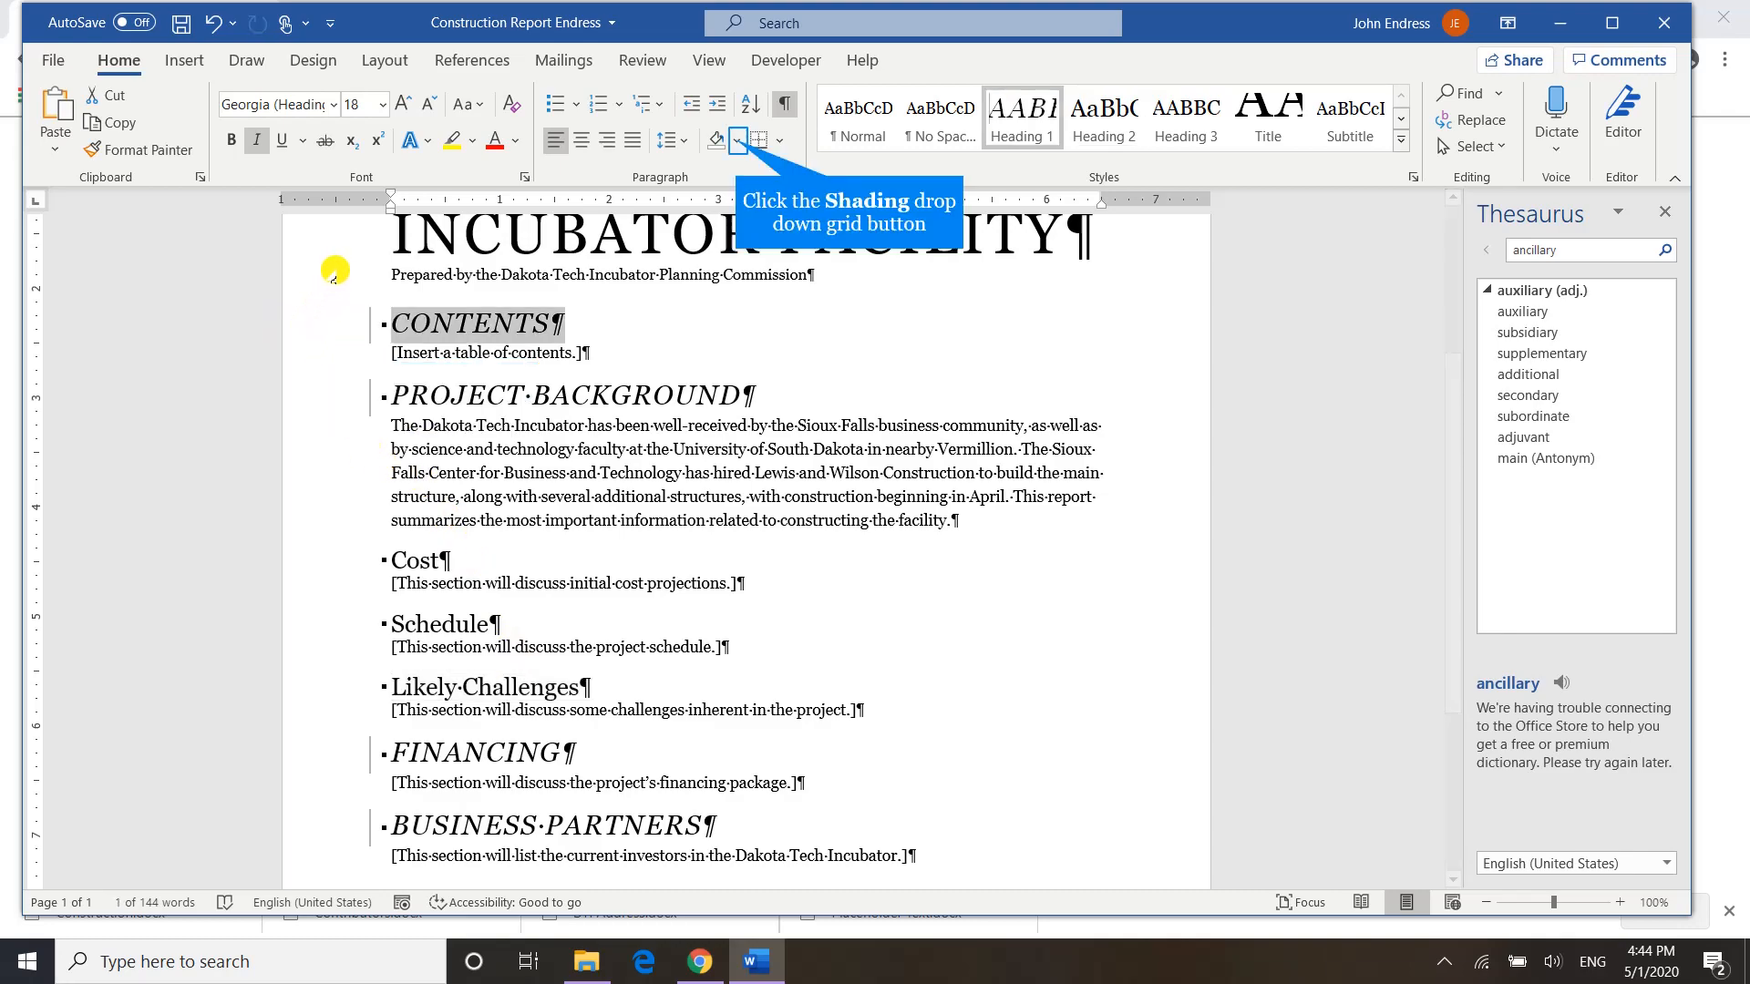
click(737, 139)
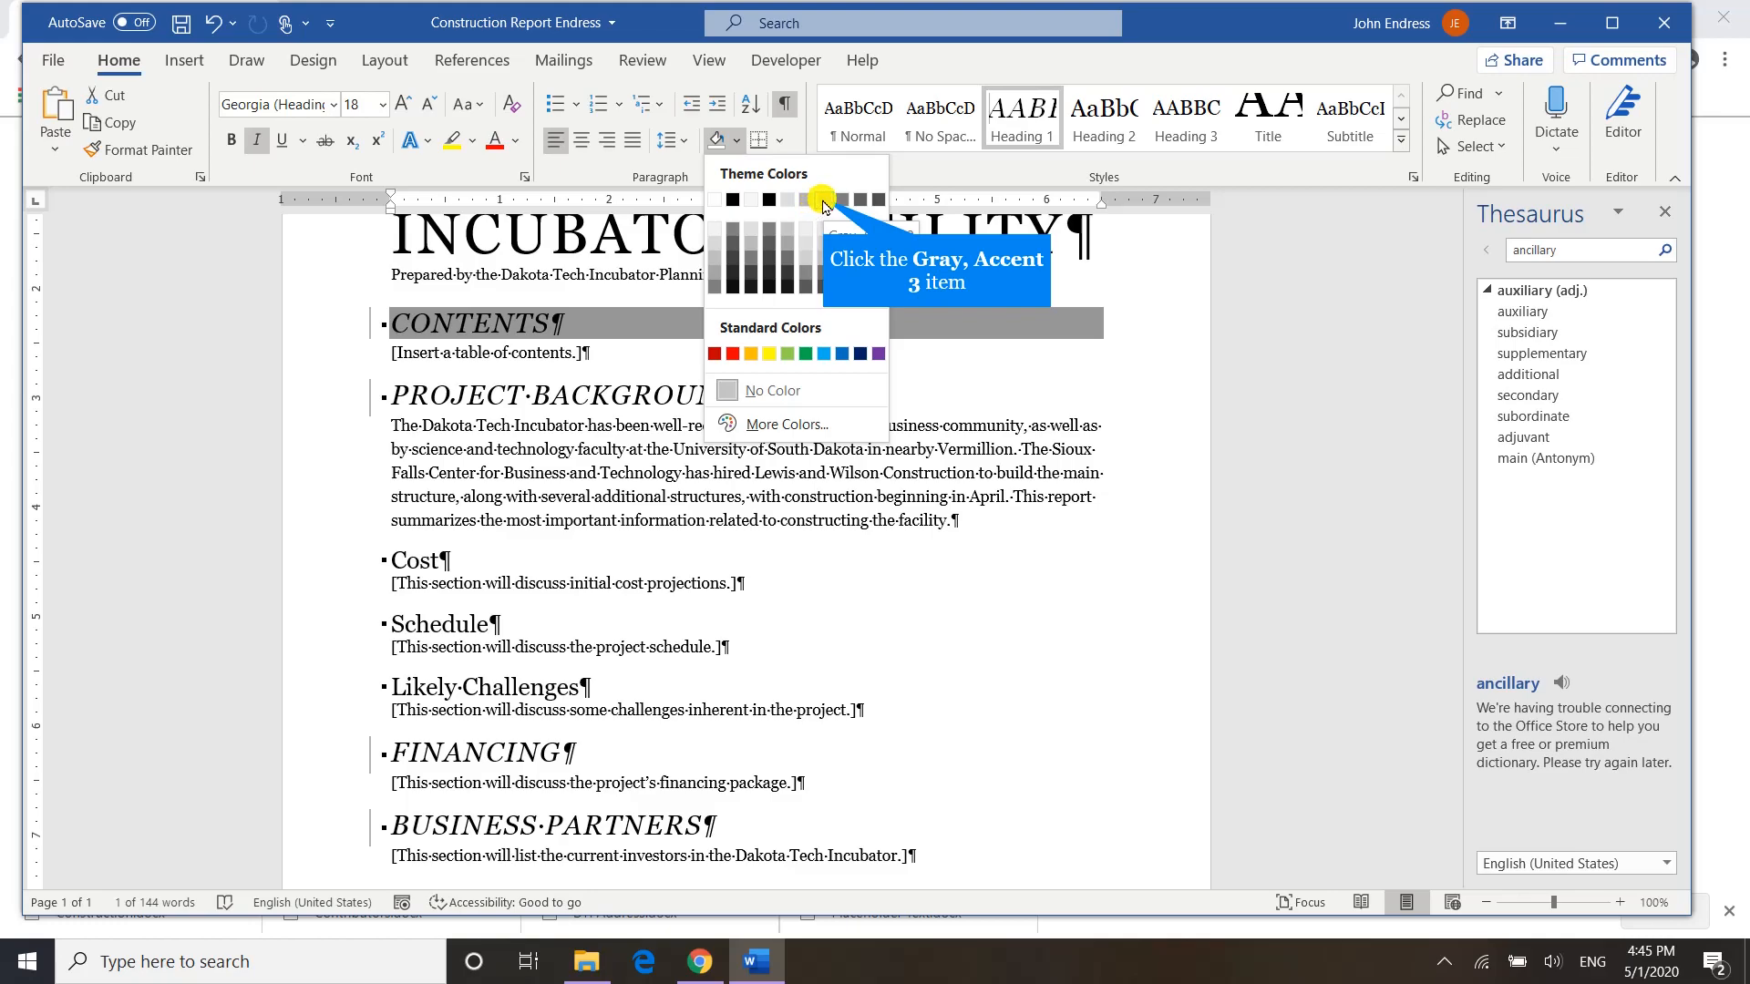
click(825, 202)
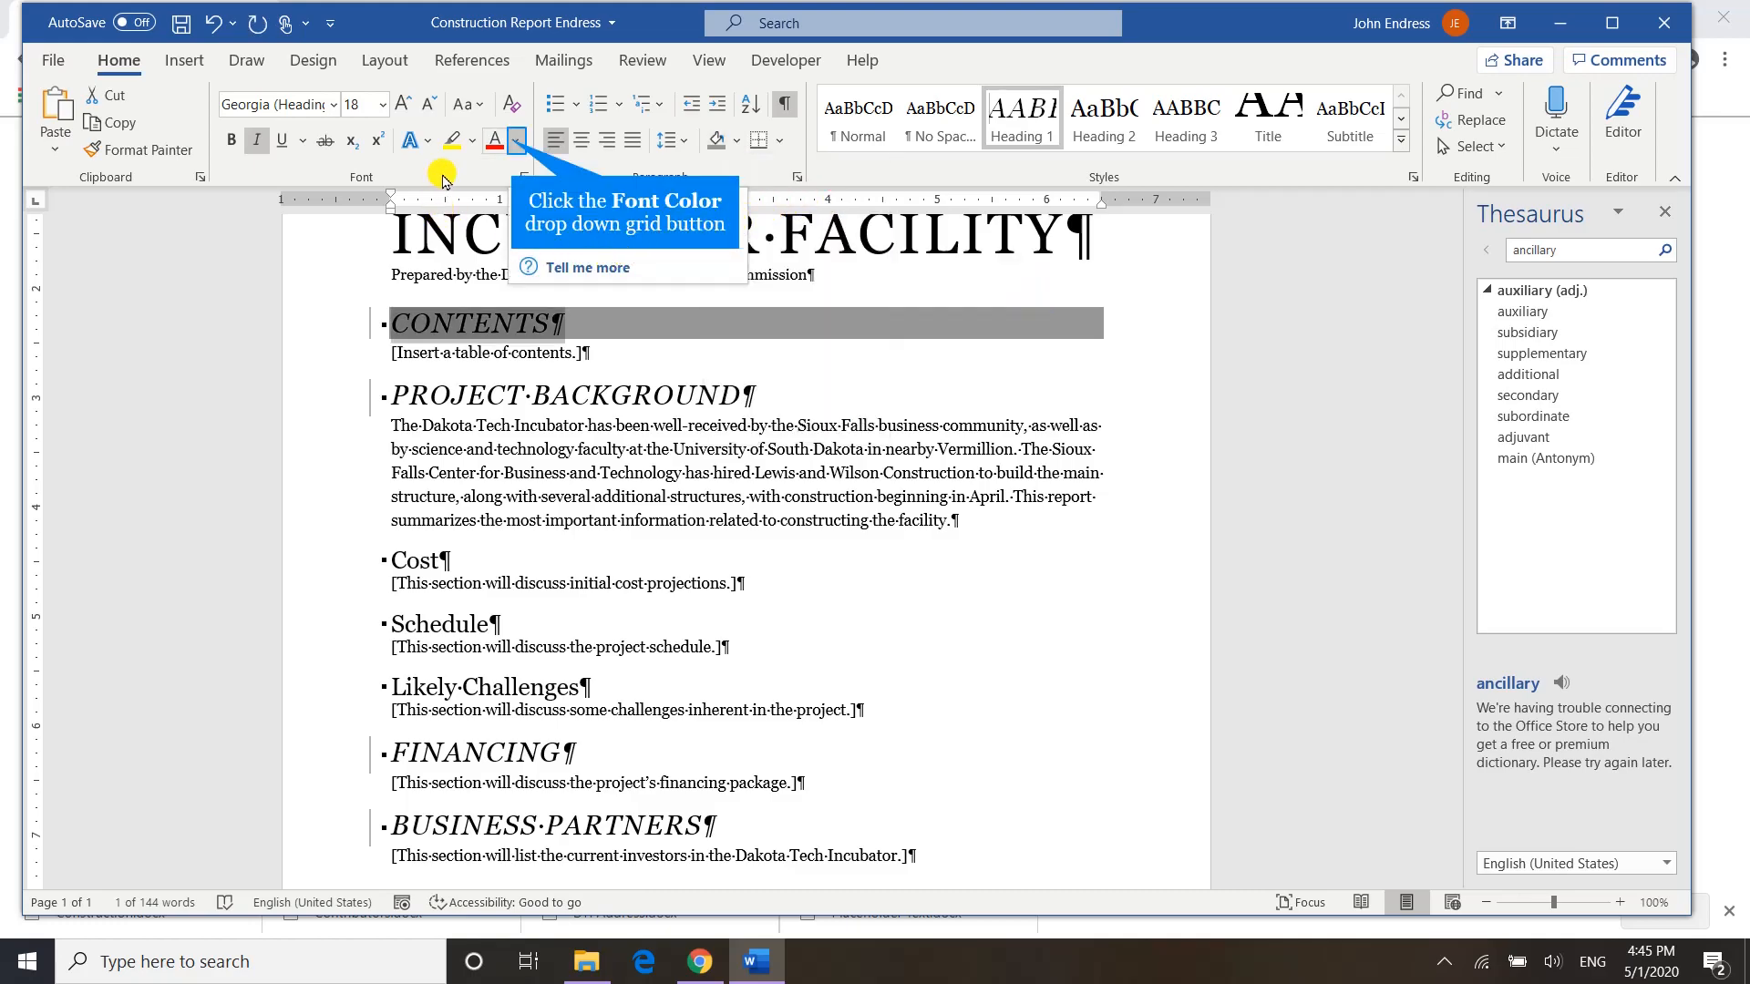
click(514, 144)
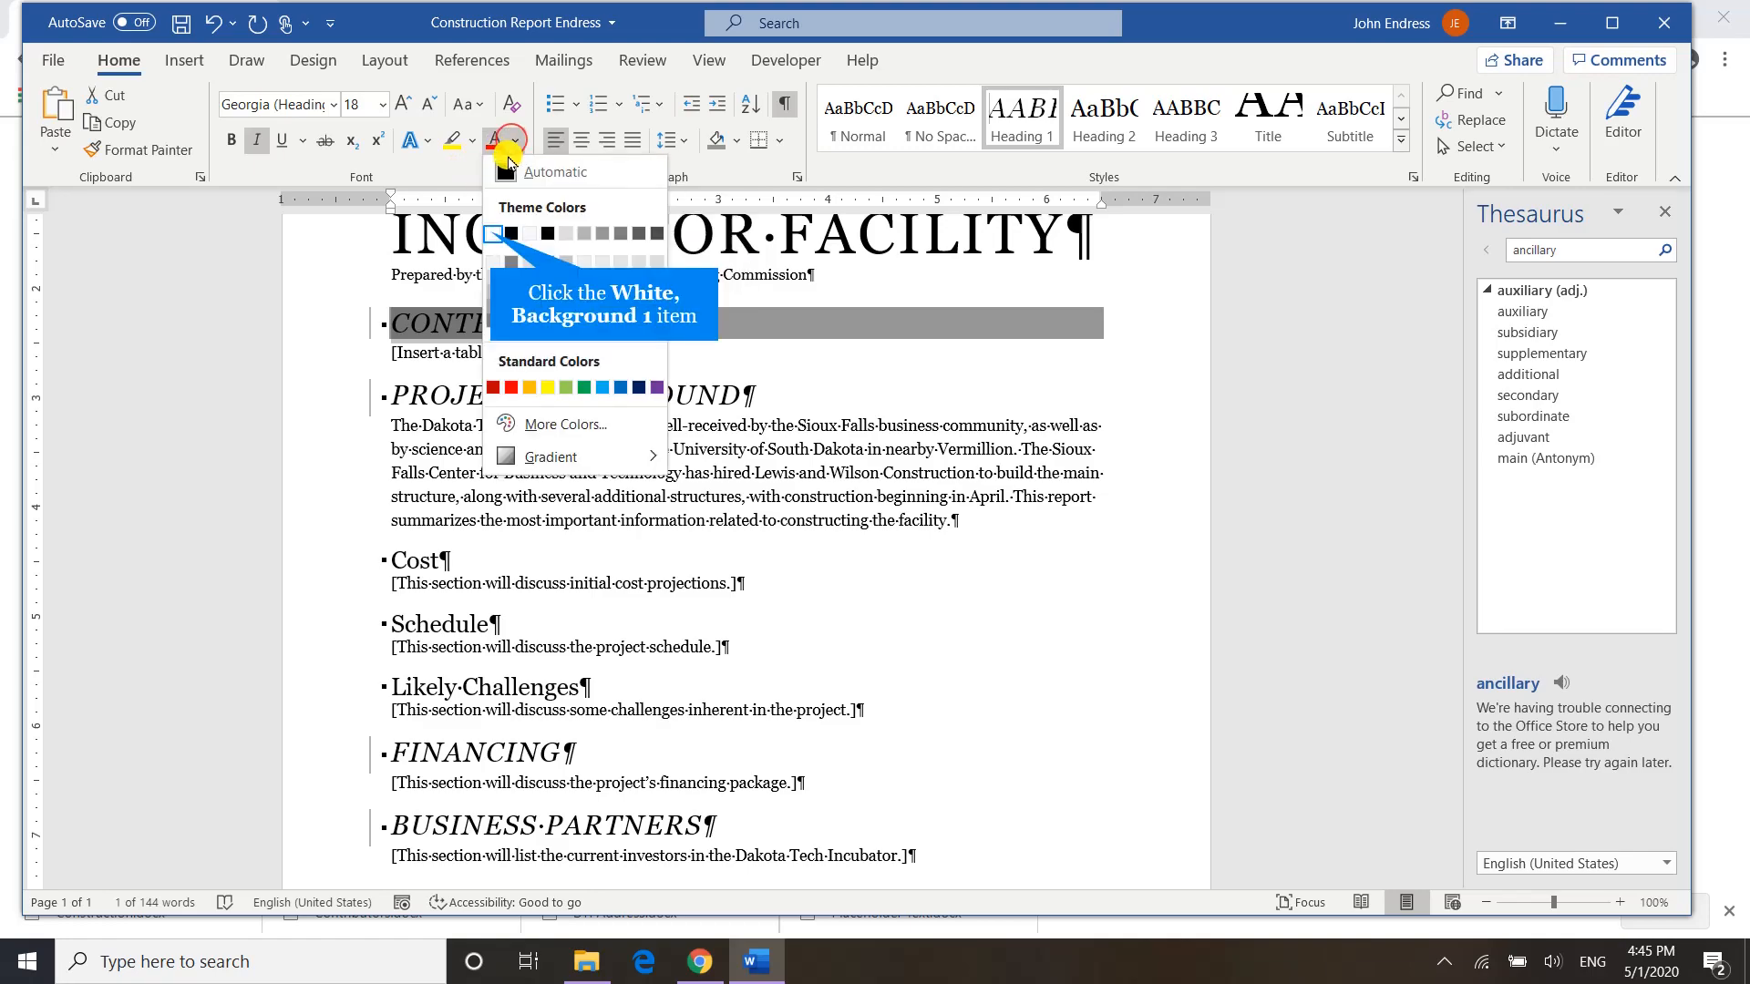
click(493, 232)
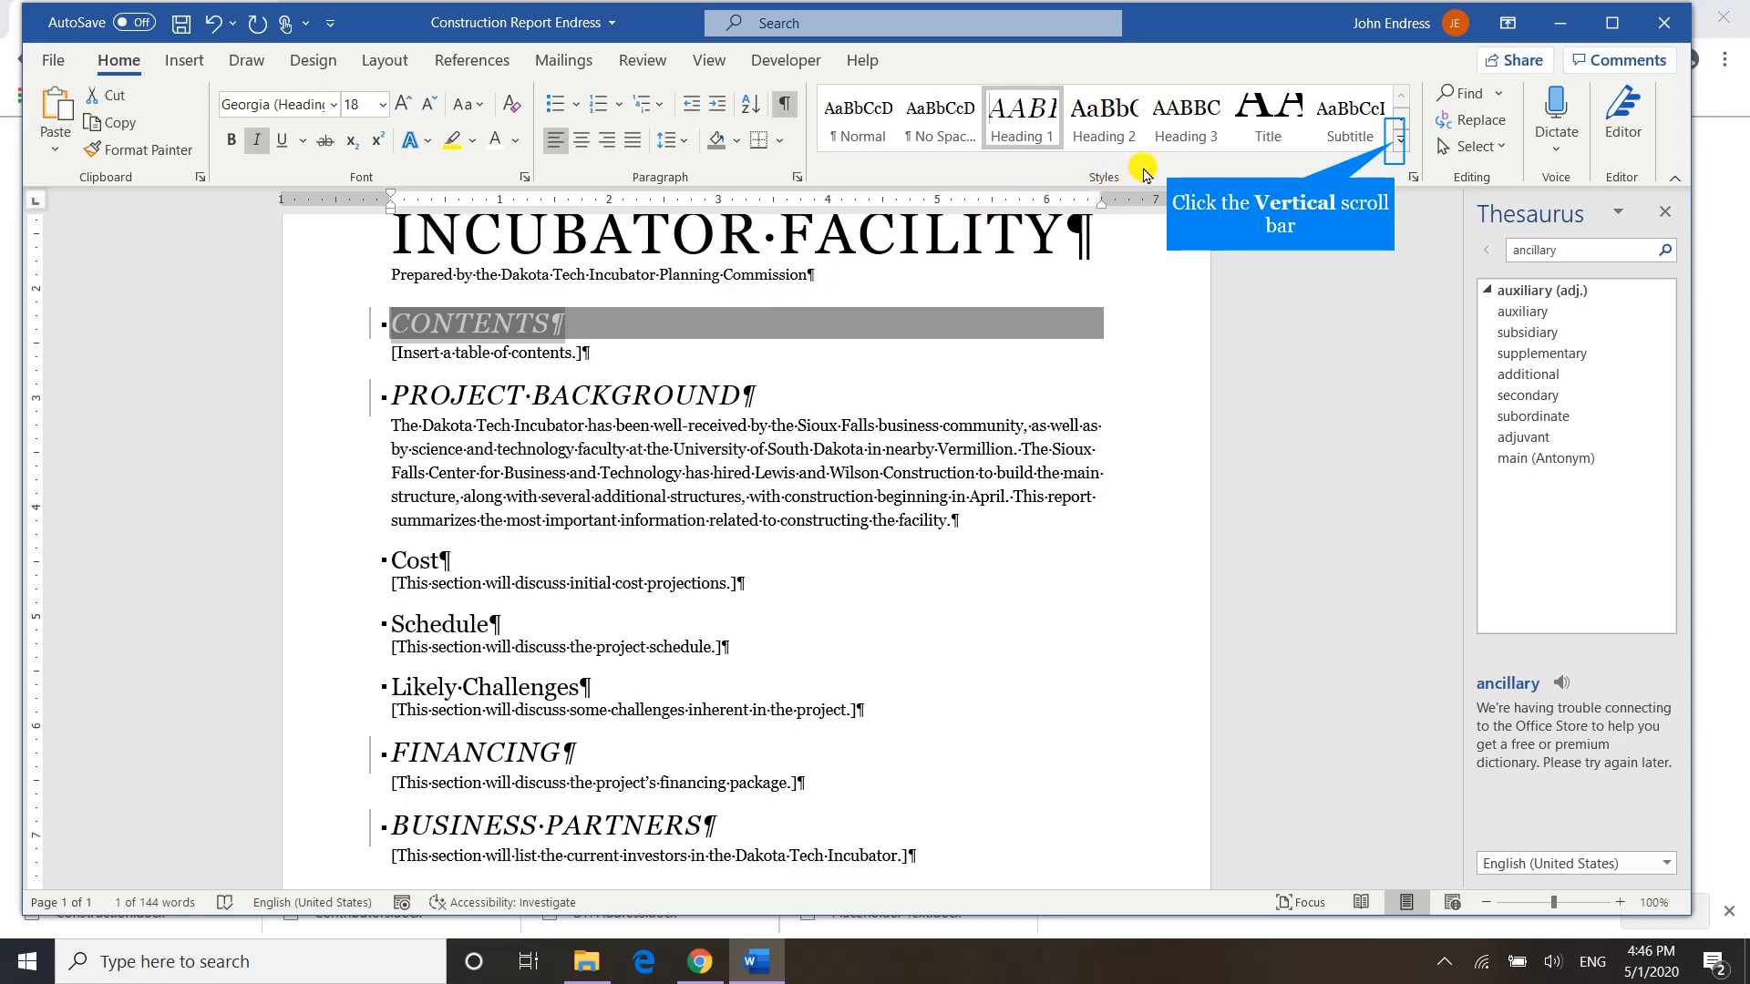
Create a new style named Contents from the CONTENTS heading's formatting.
click(1398, 149)
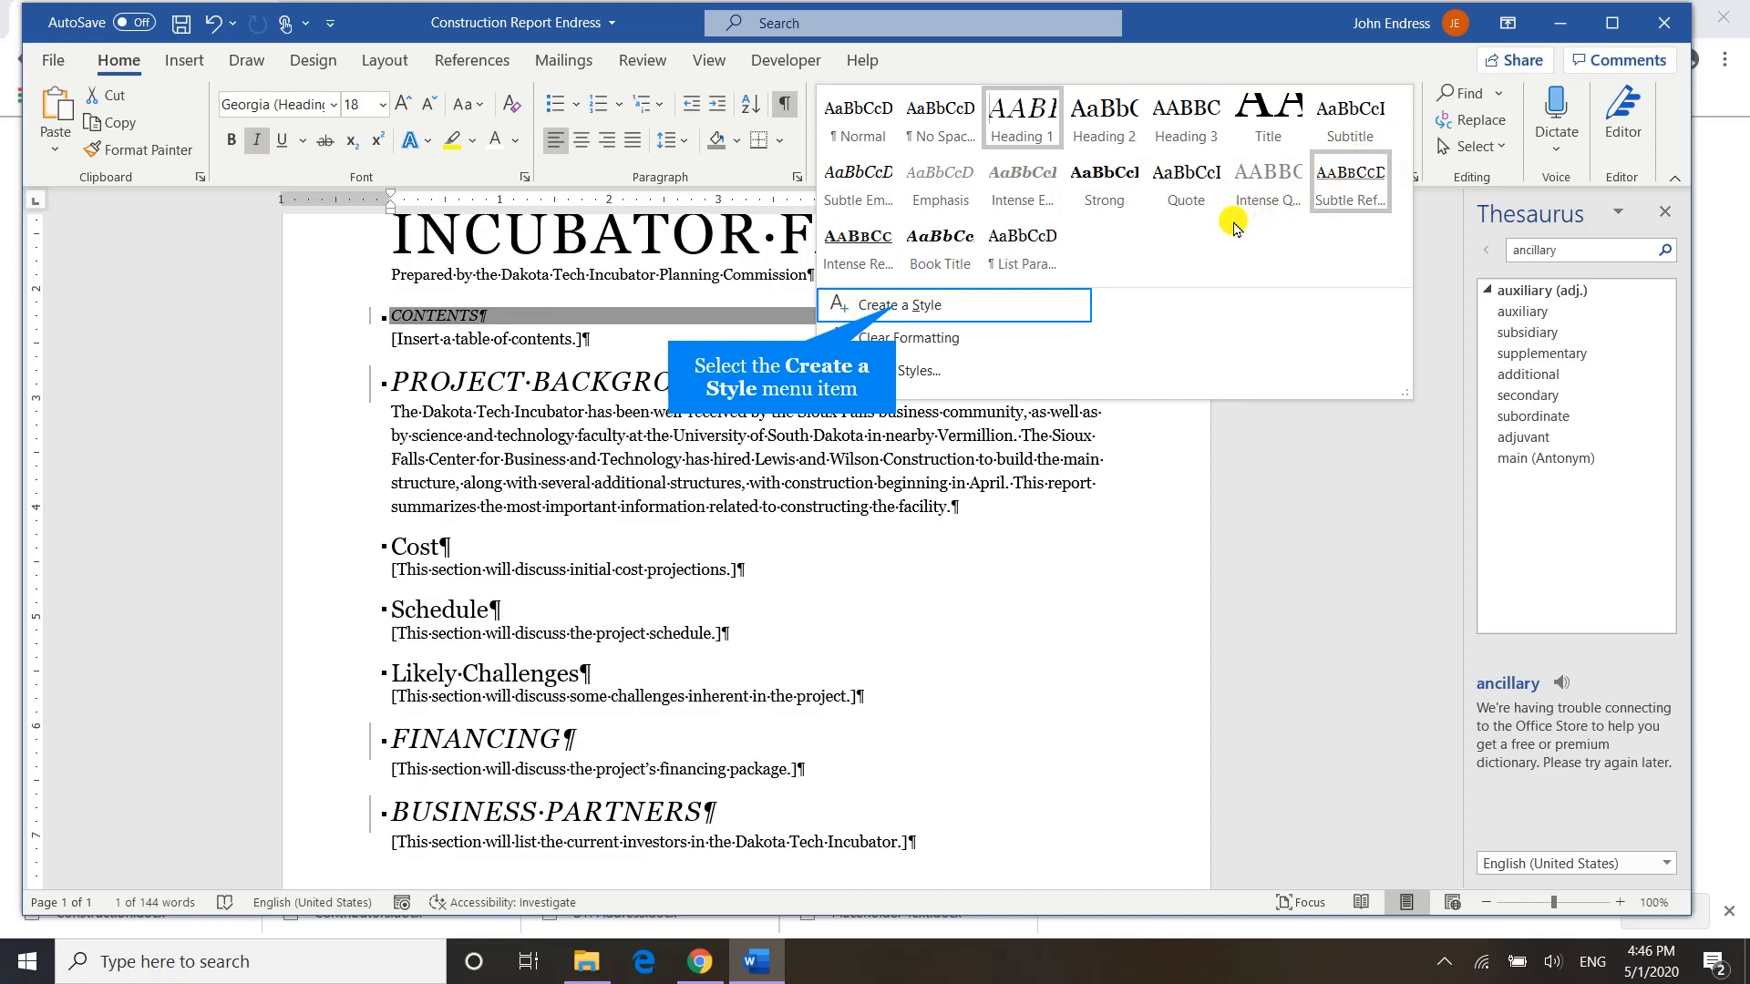
click(891, 305)
text(Con)
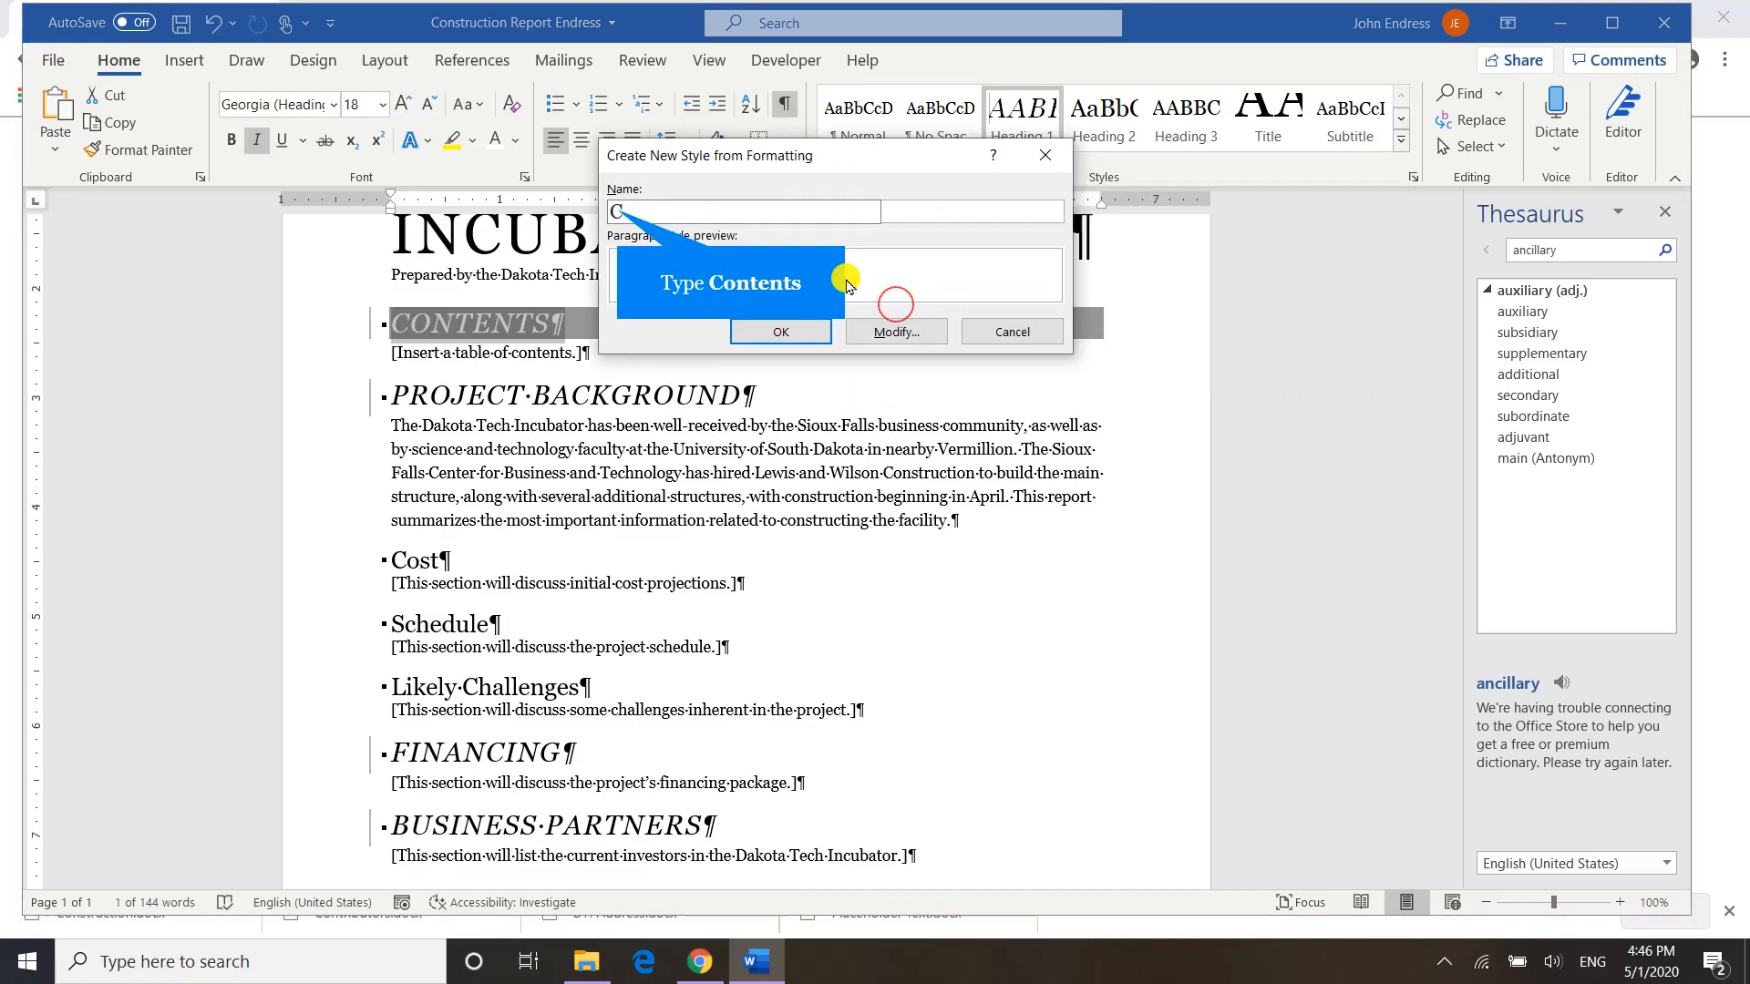
text(tents)
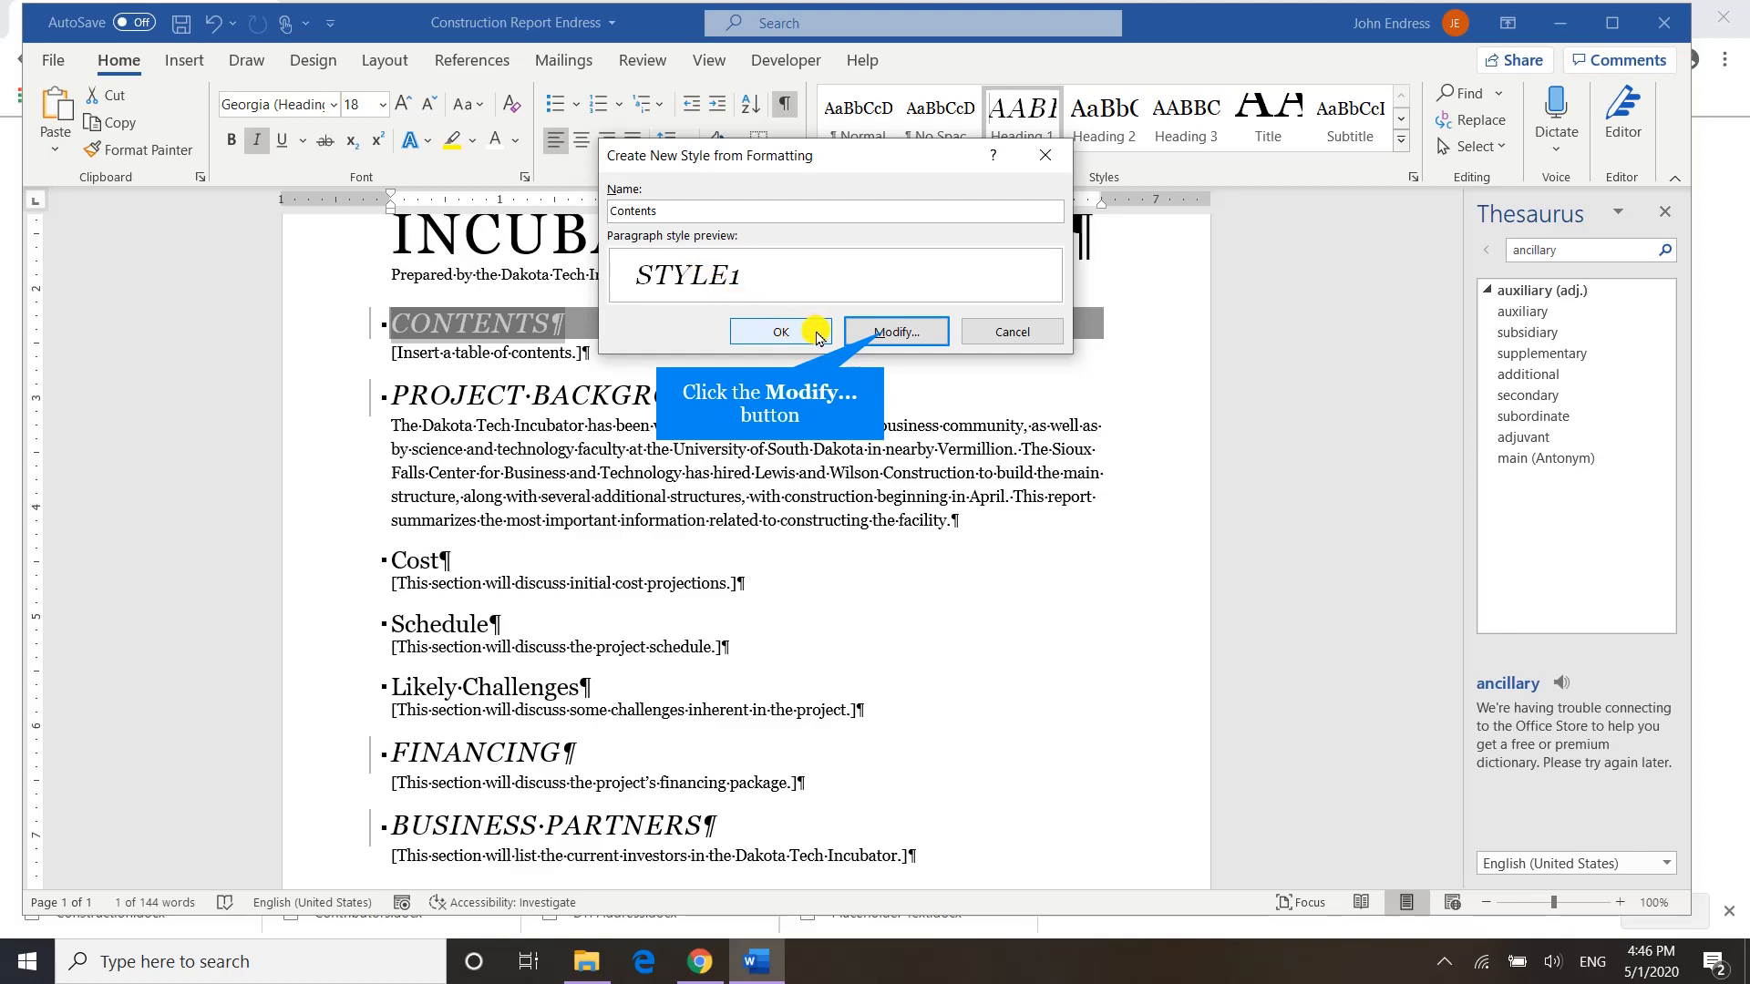
click(883, 337)
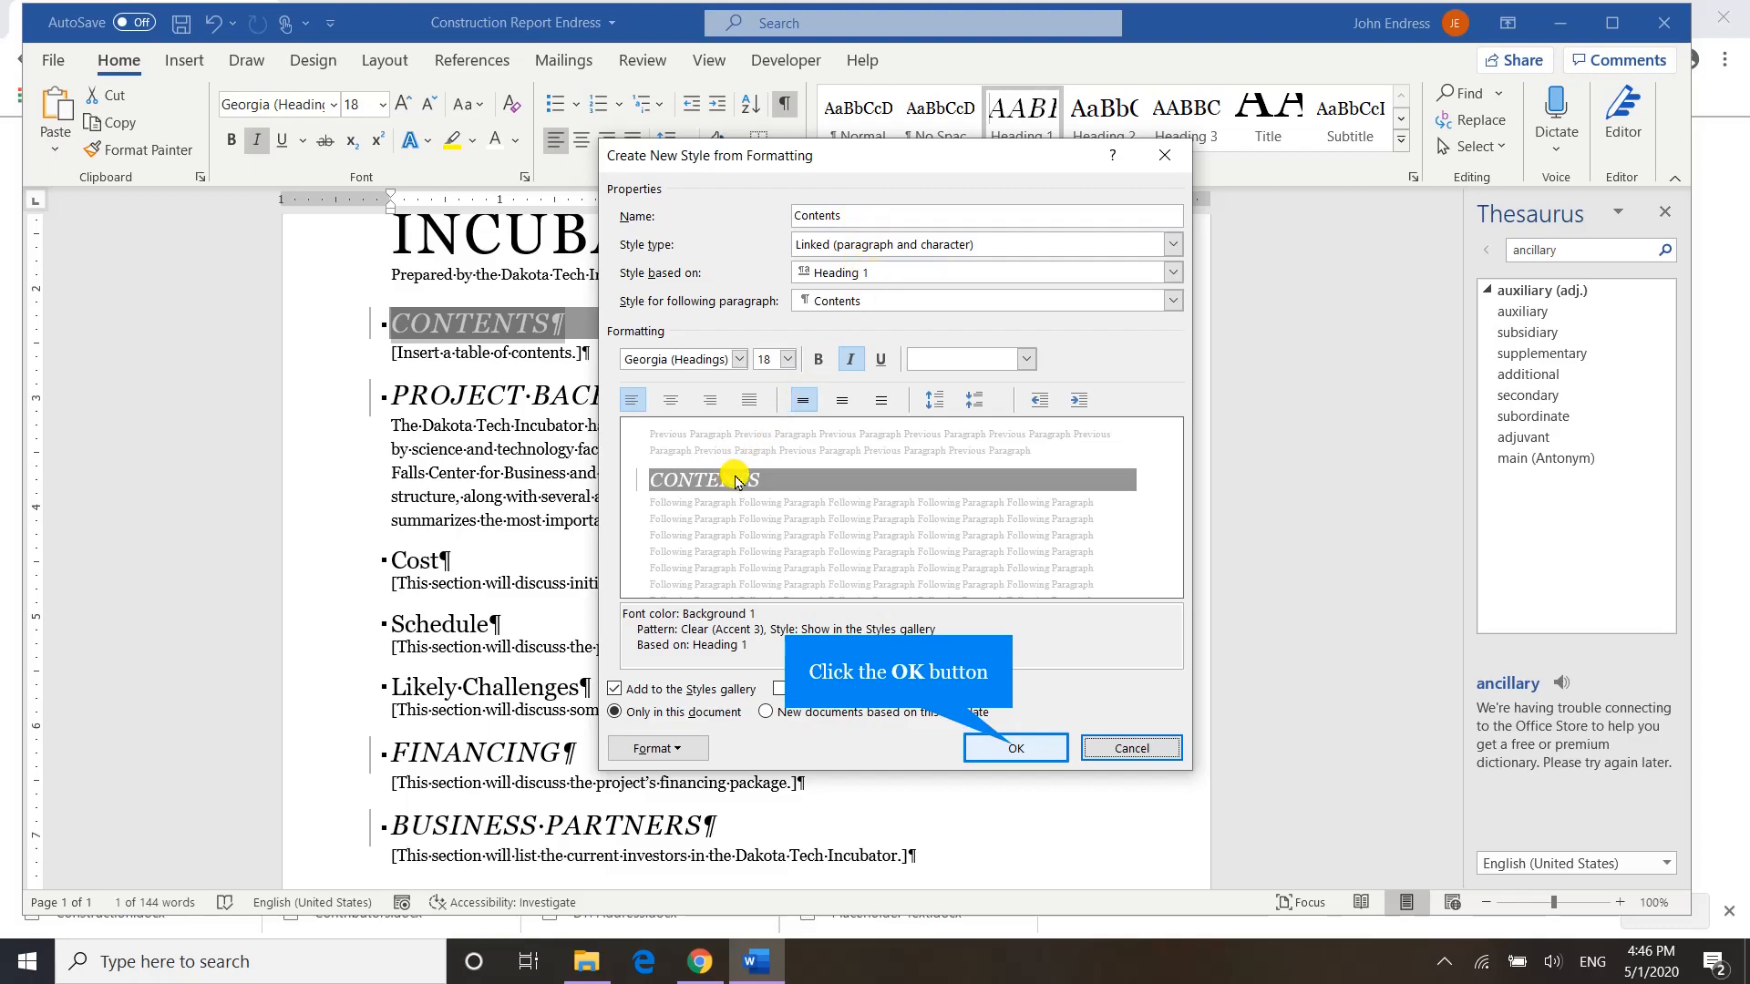
click(1016, 748)
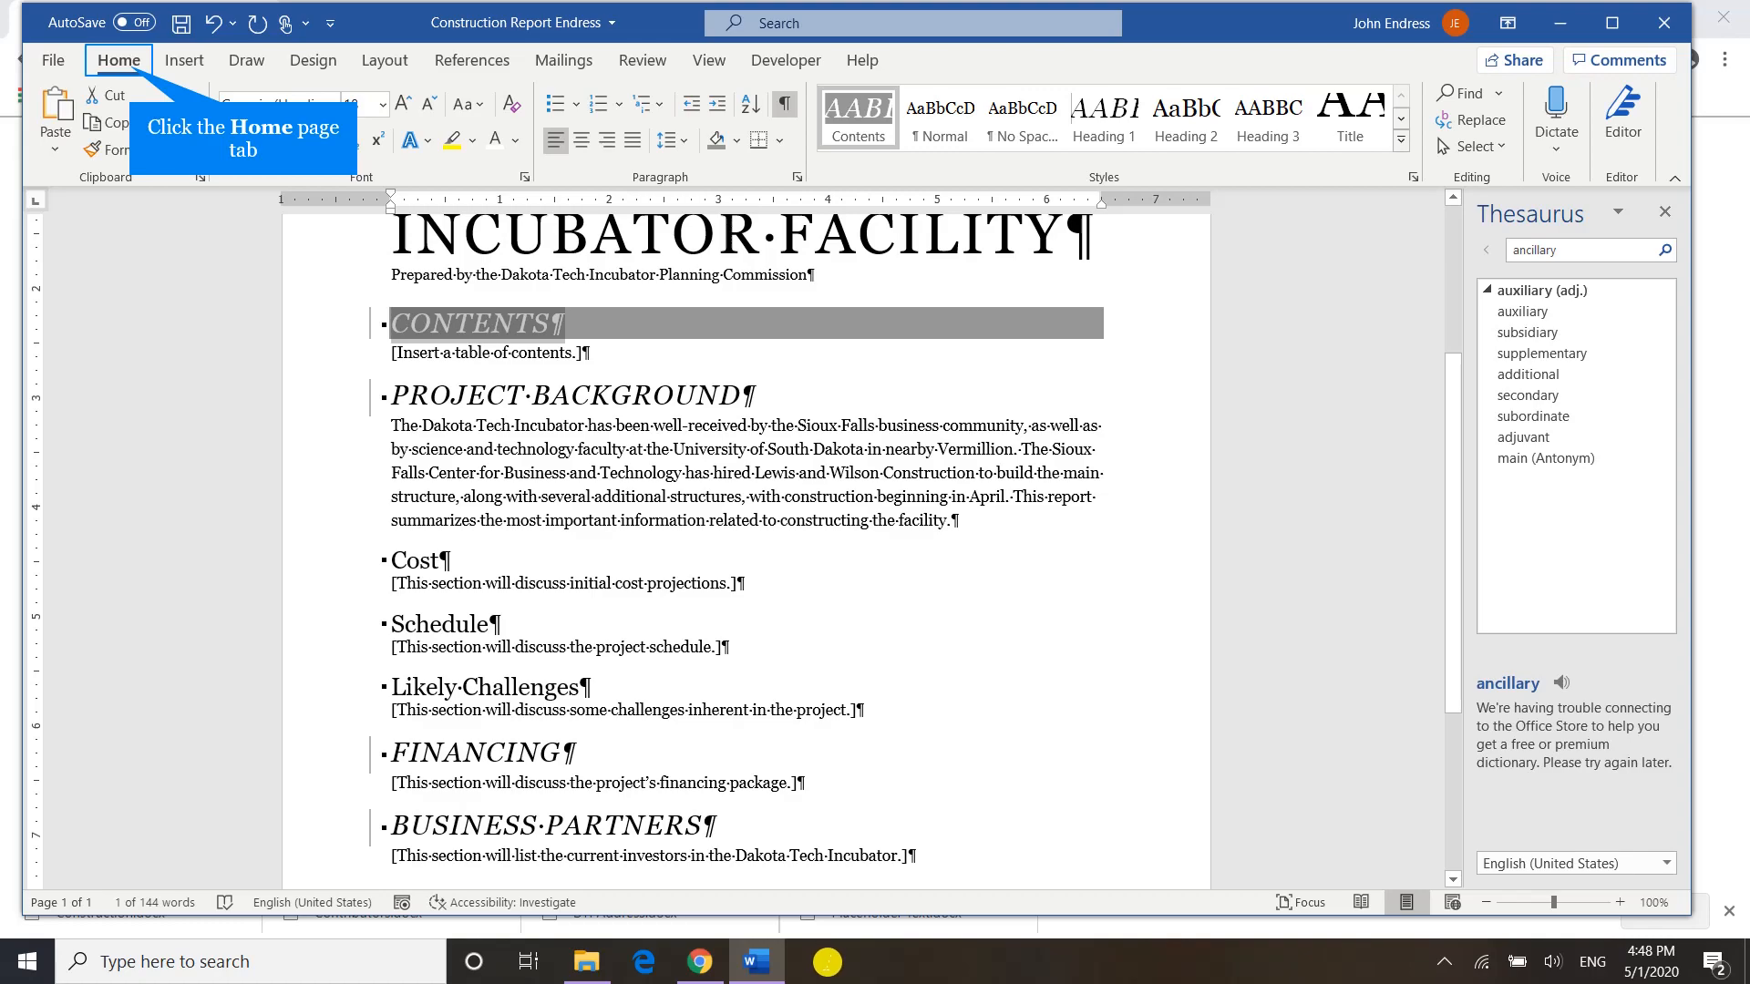
Delete the placeholder text "[Insert a table of contents.]" beneath the CONTENTS heading, leaving an empty paragraph.
click(130, 69)
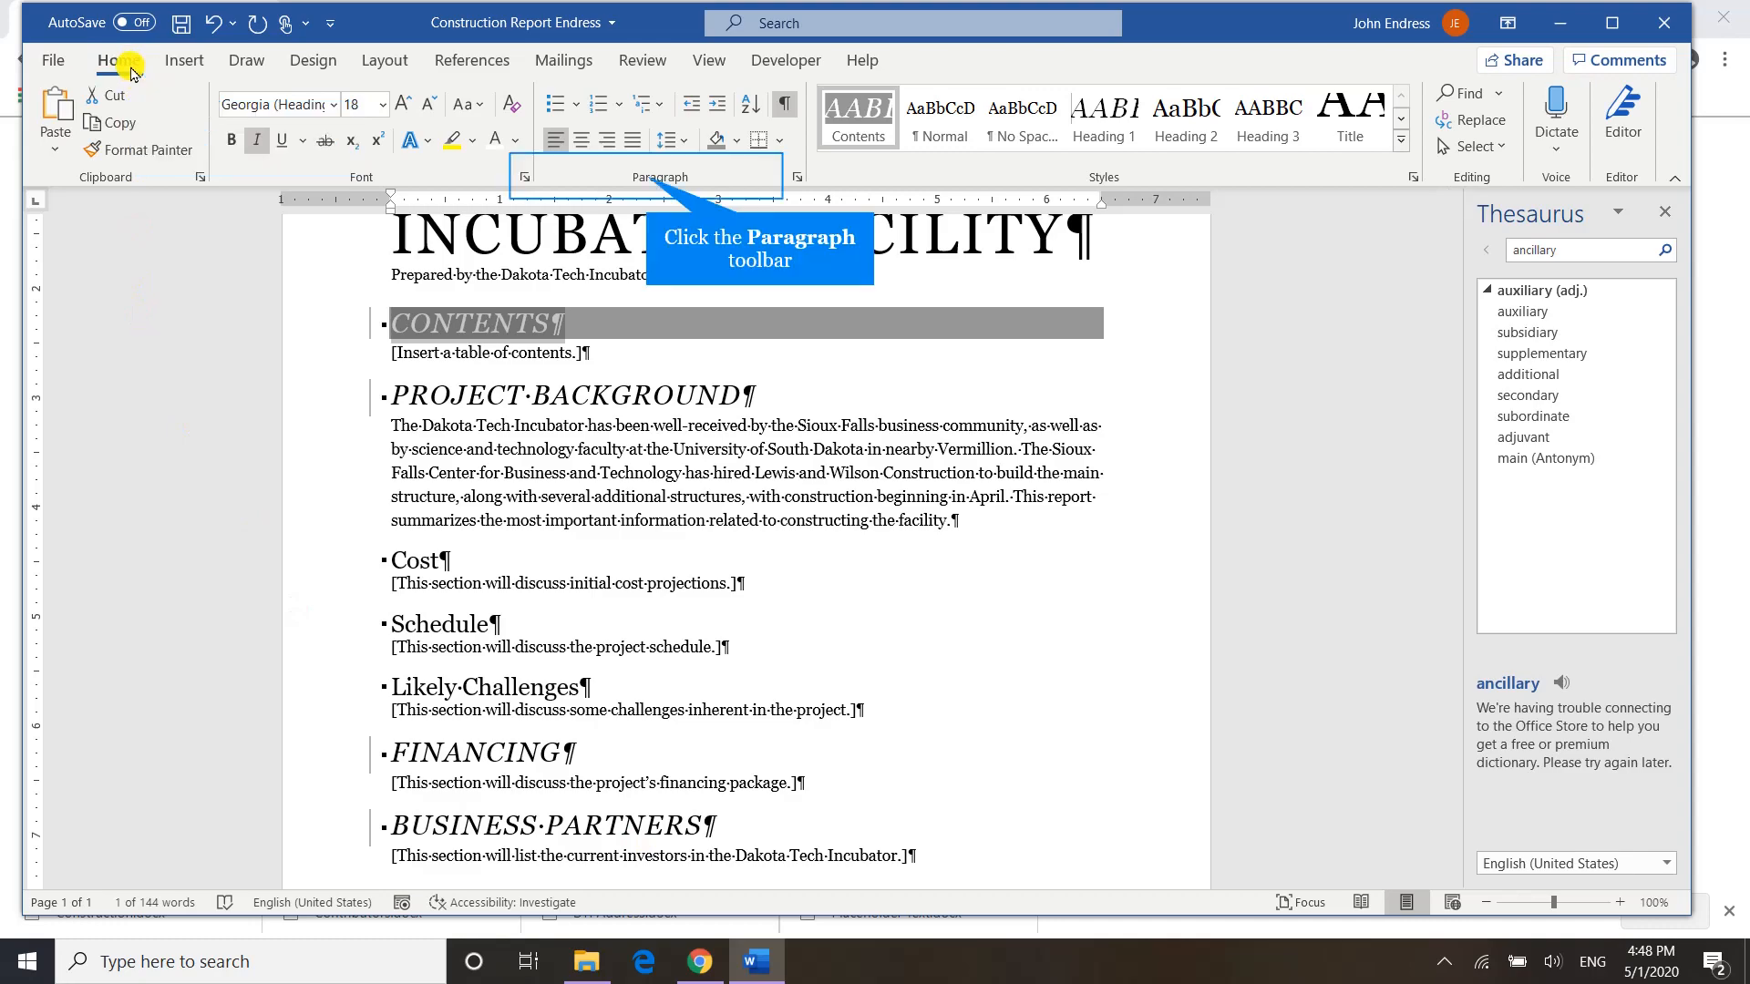
click(644, 176)
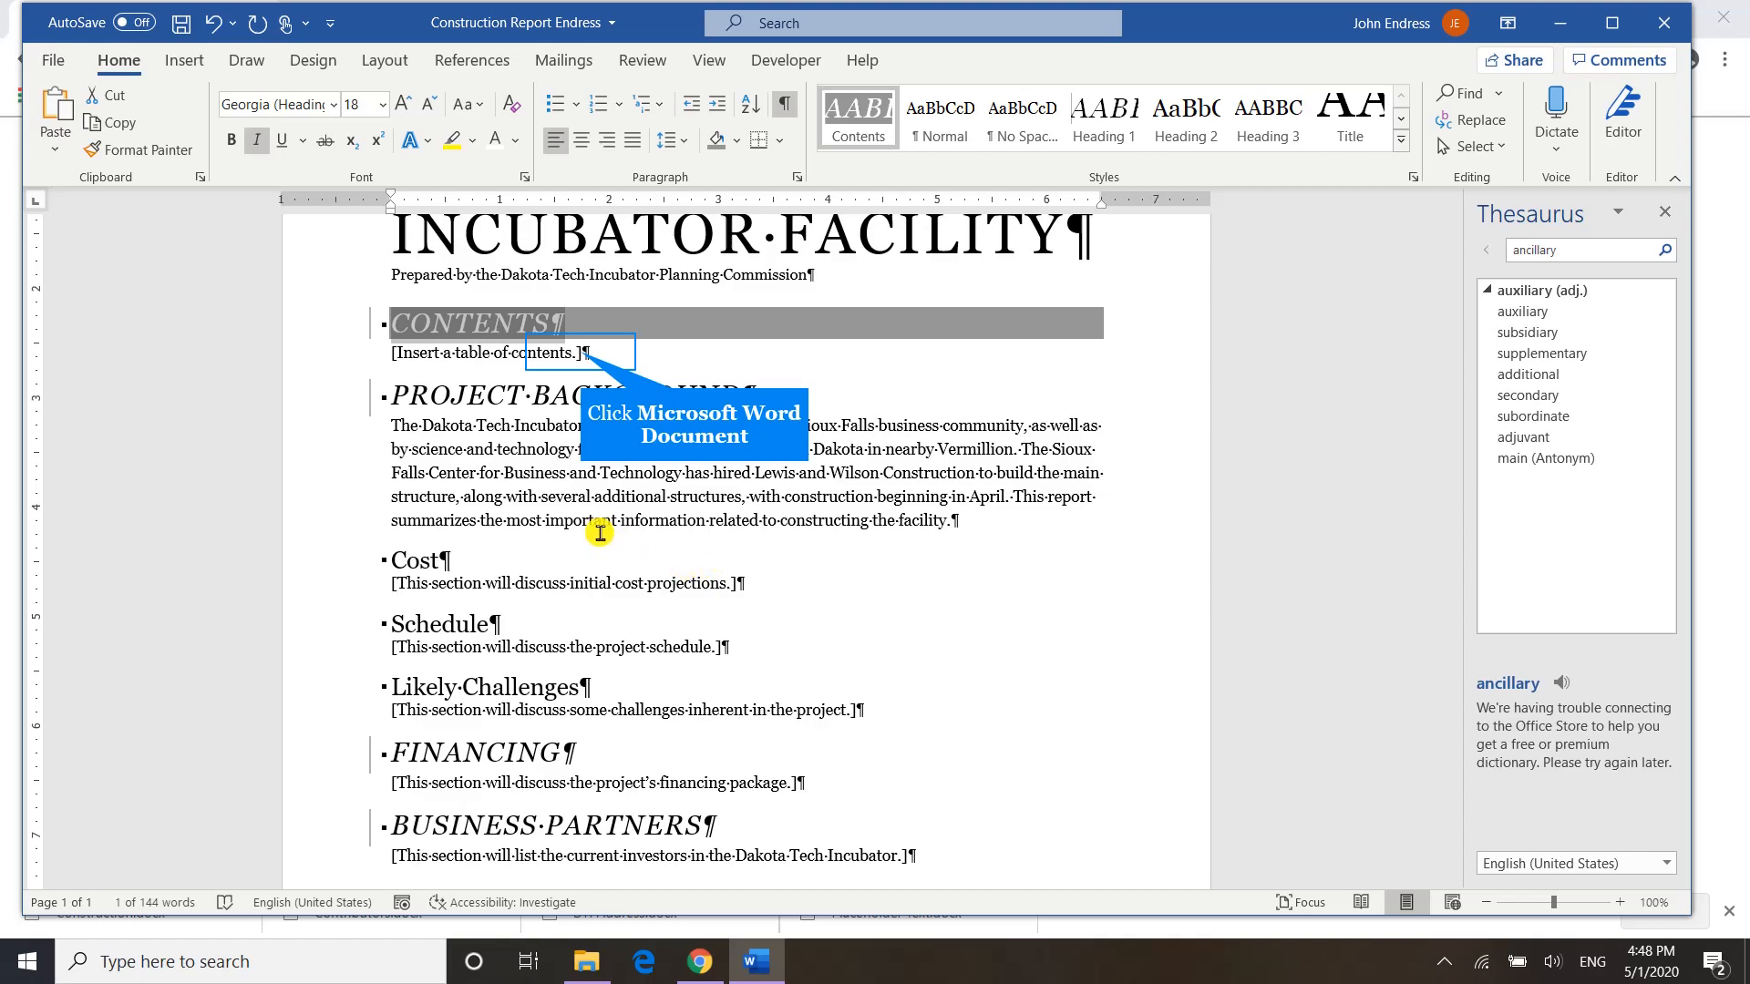
click(583, 352)
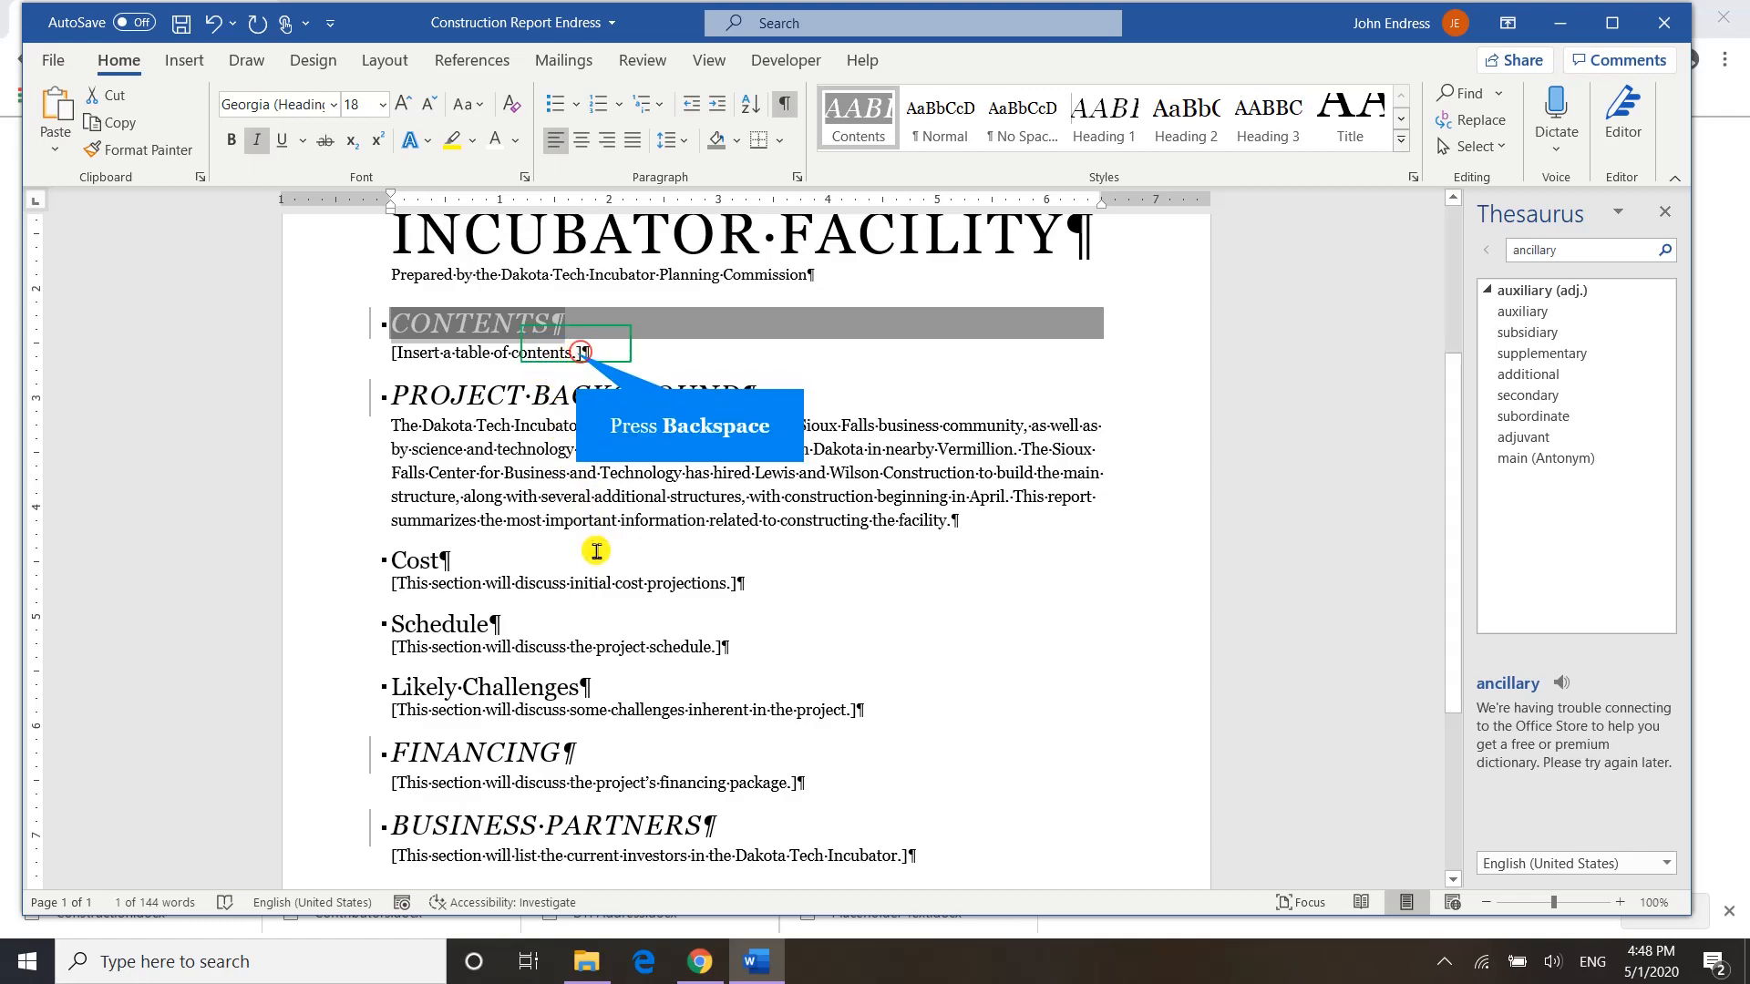
key(BackSpace)
key(BackSpace)
key(BackSpace)
key(BackSpace)
key(BackSpace)
key(BackSpace)
key(BackSpace)
key(BackSpace)
key(BackSpace)
key(BackSpace)
key(BackSpace)
key(BackSpace)
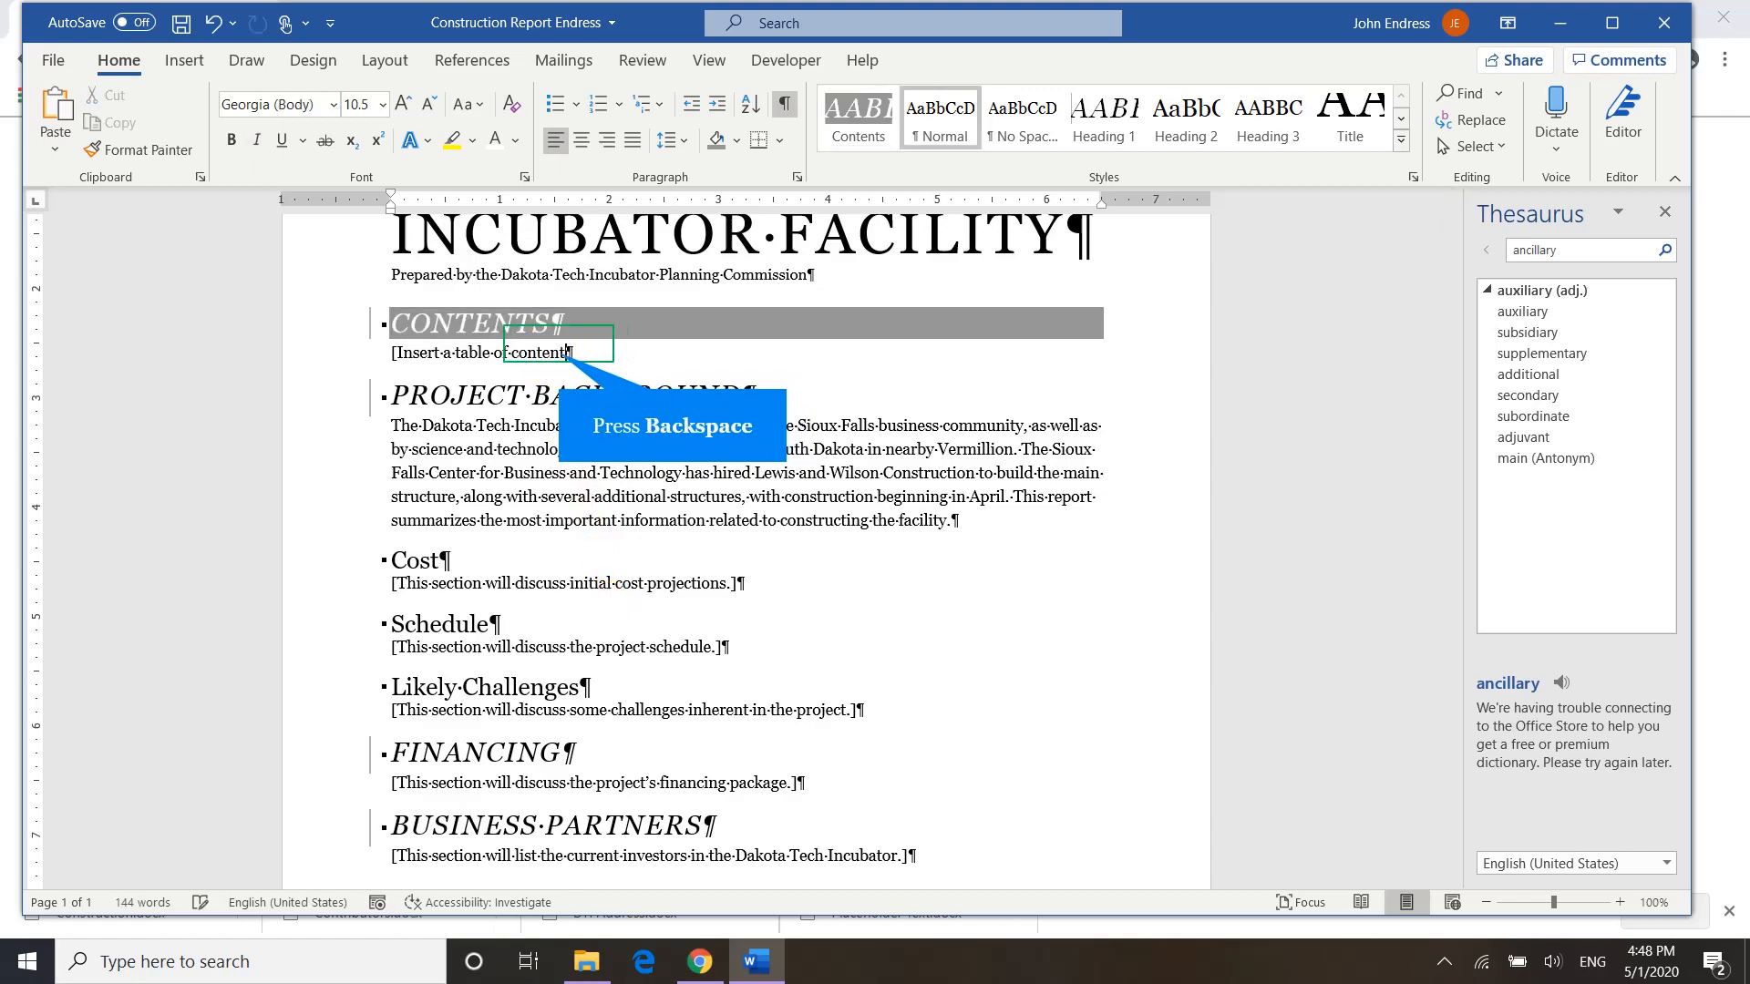
key(BackSpace)
key(BackSpace)
key(BackSpace)
key(BackSpace)
key(BackSpace)
key(BackSpace)
key(BackSpace)
key(BackSpace)
key(BackSpace)
key(BackSpace)
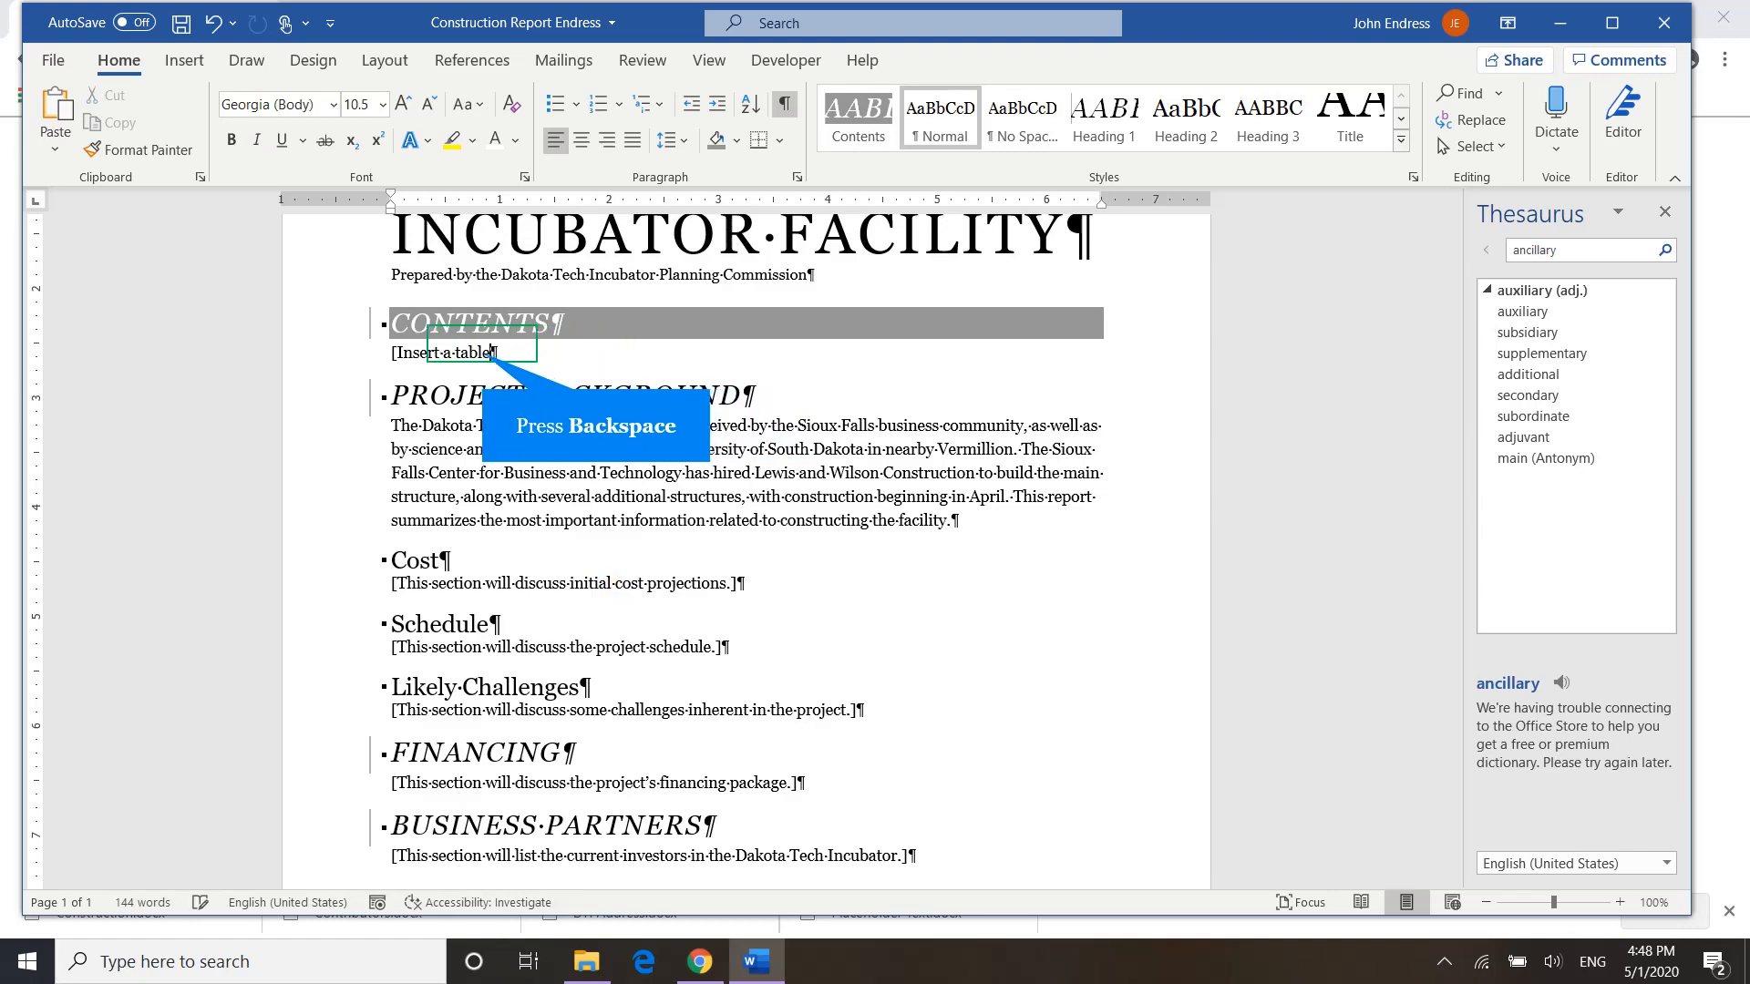
key(BackSpace)
key(BackSpace)
key(BackSpace)
key(BackSpace)
key(BackSpace)
key(BackSpace)
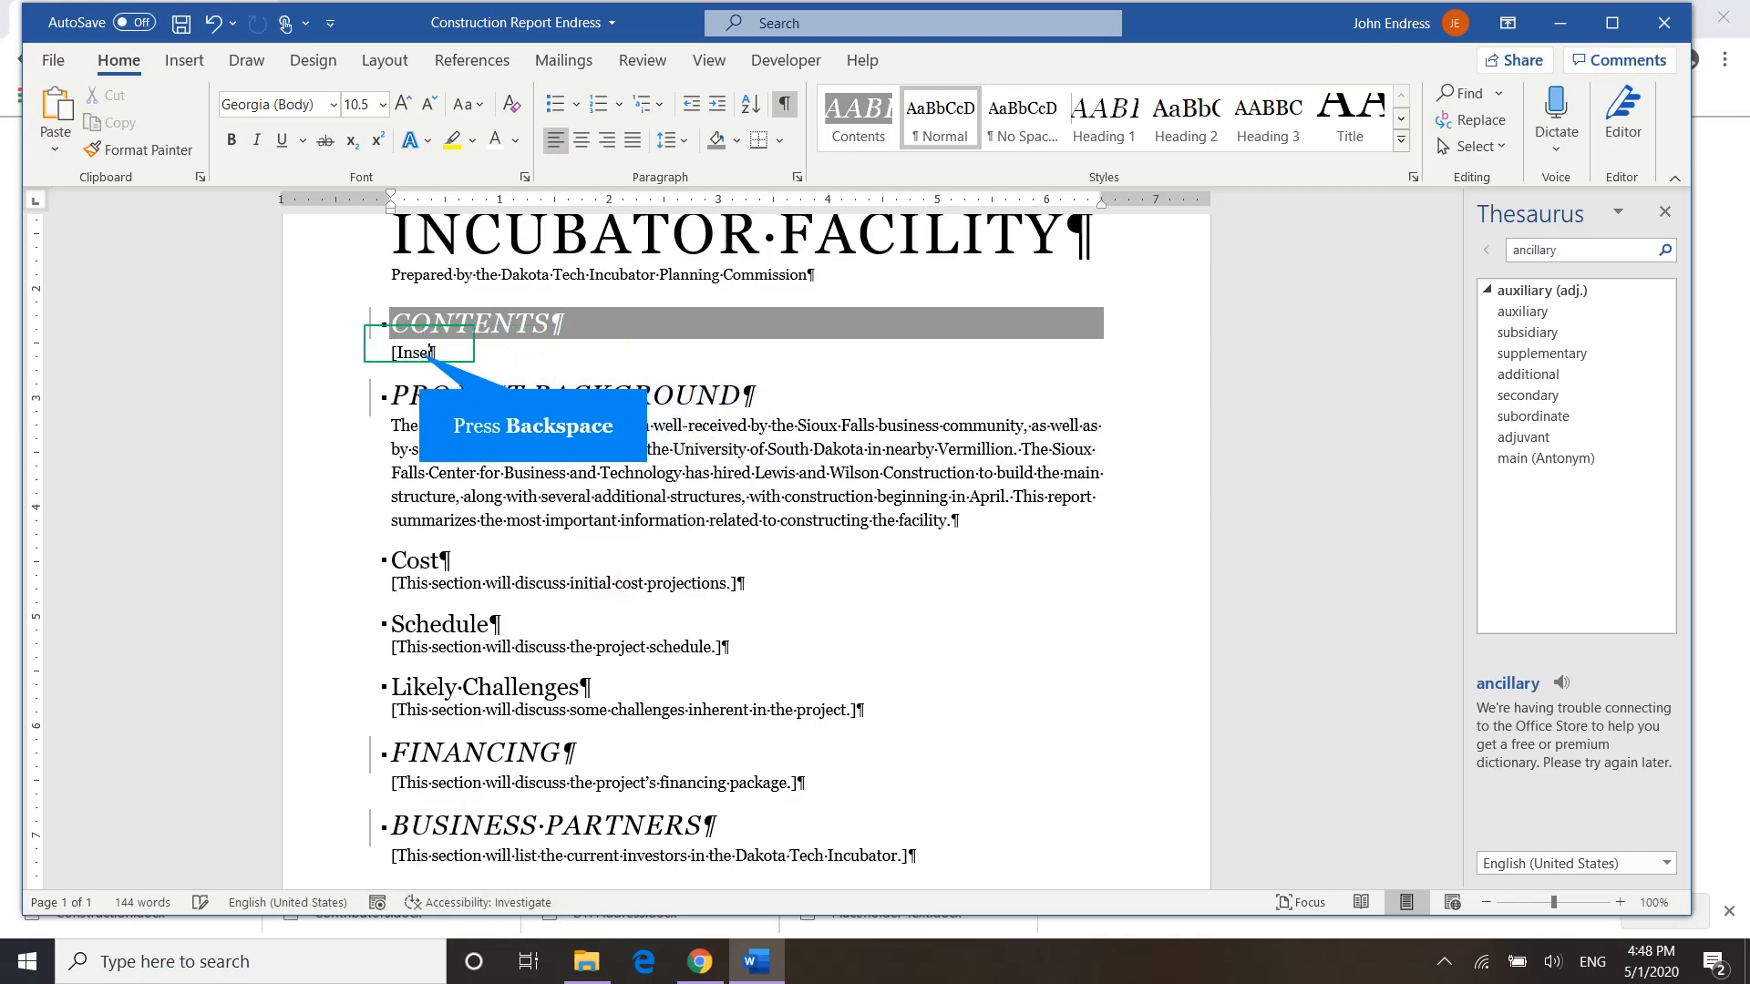
key(BackSpace)
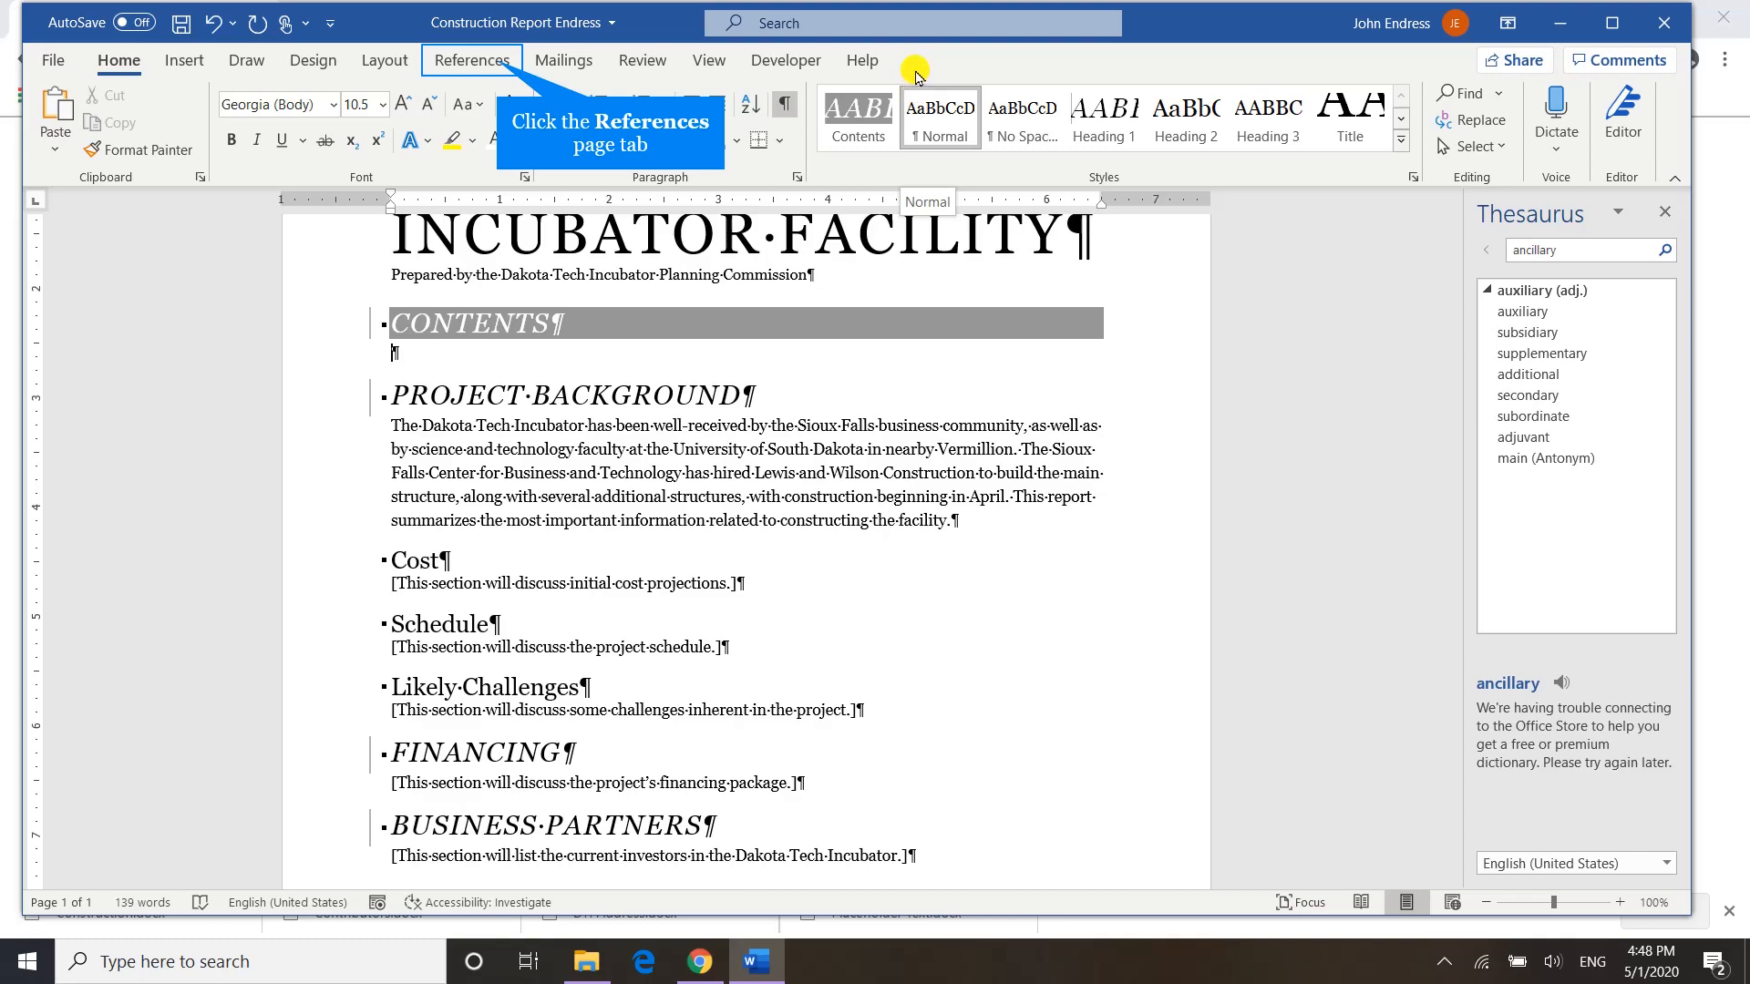
Insert a custom table of contents in the empty paragraph, removing the Contents style's TOC level so only headings are listed.
click(490, 62)
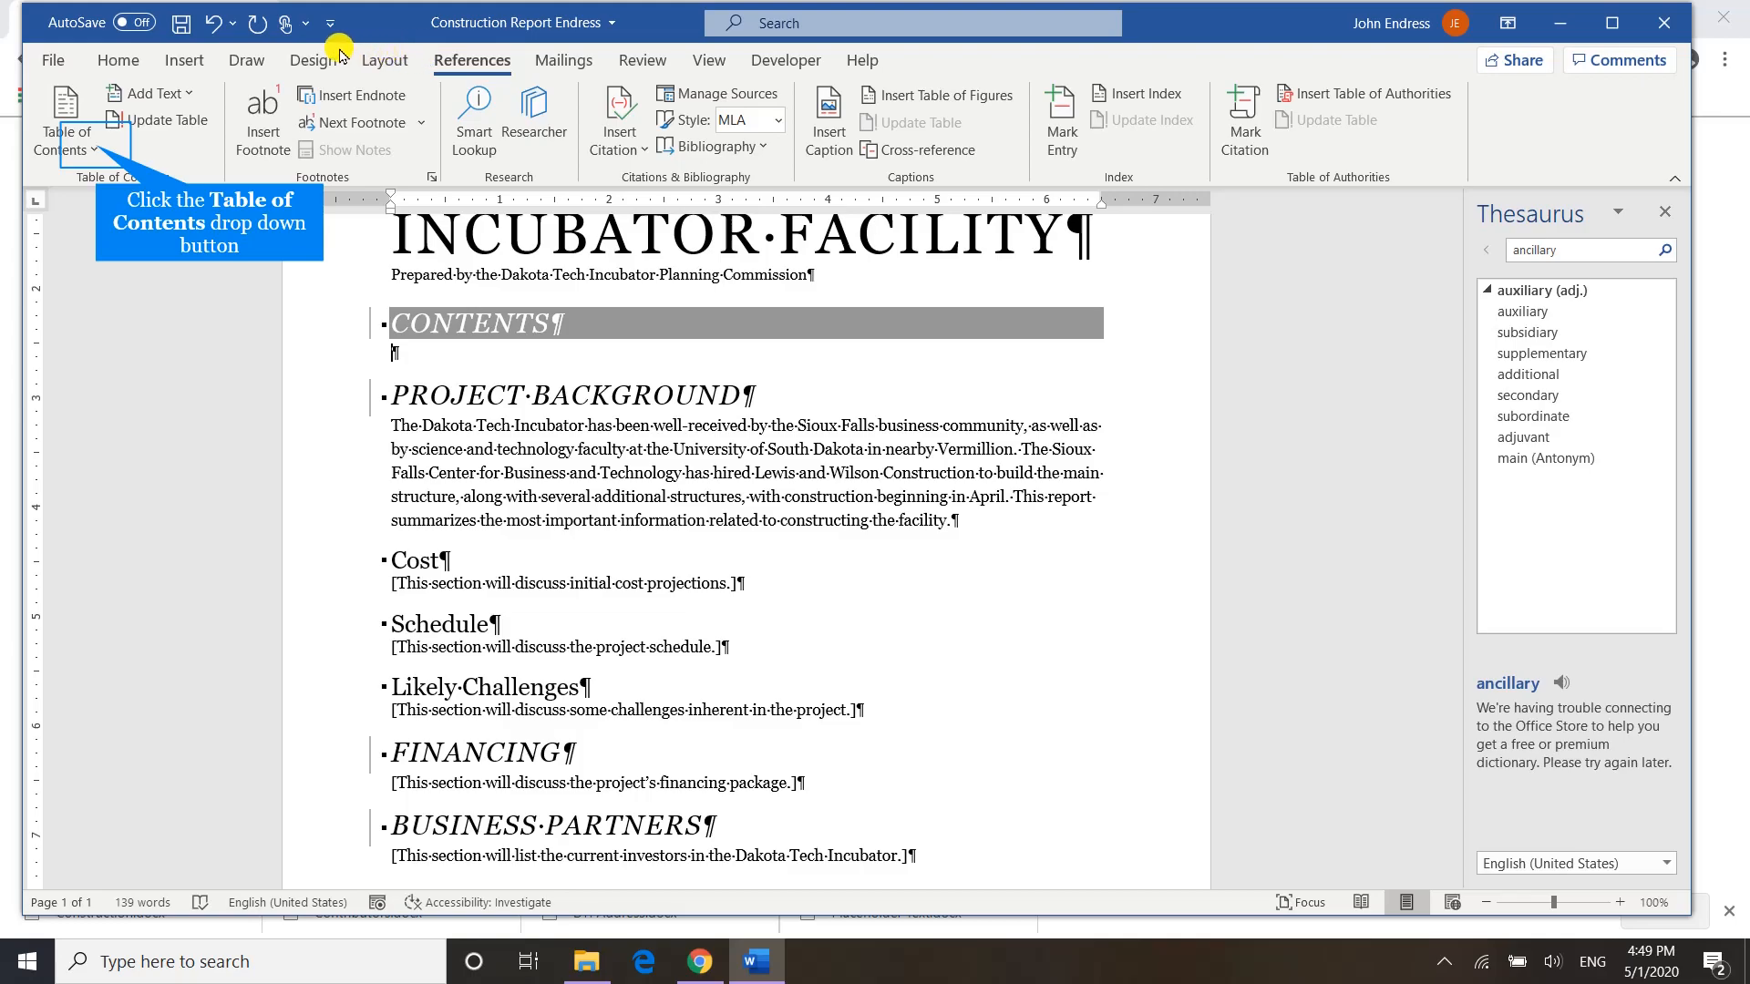
click(97, 149)
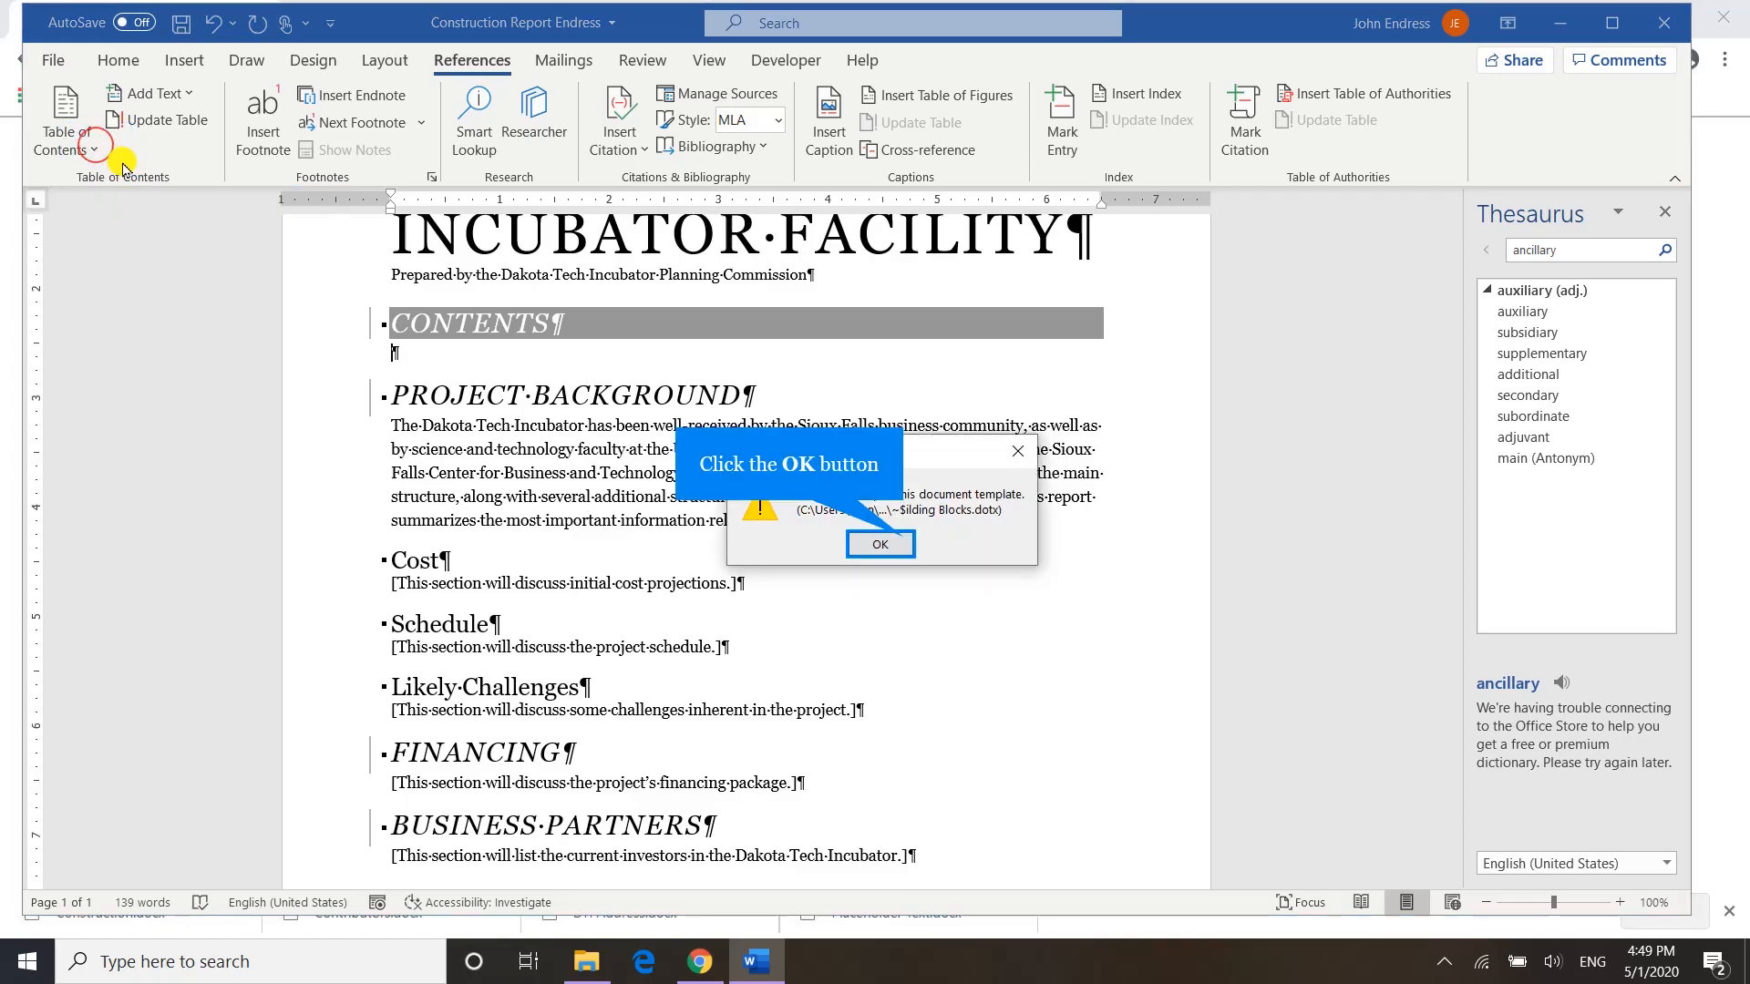
click(900, 543)
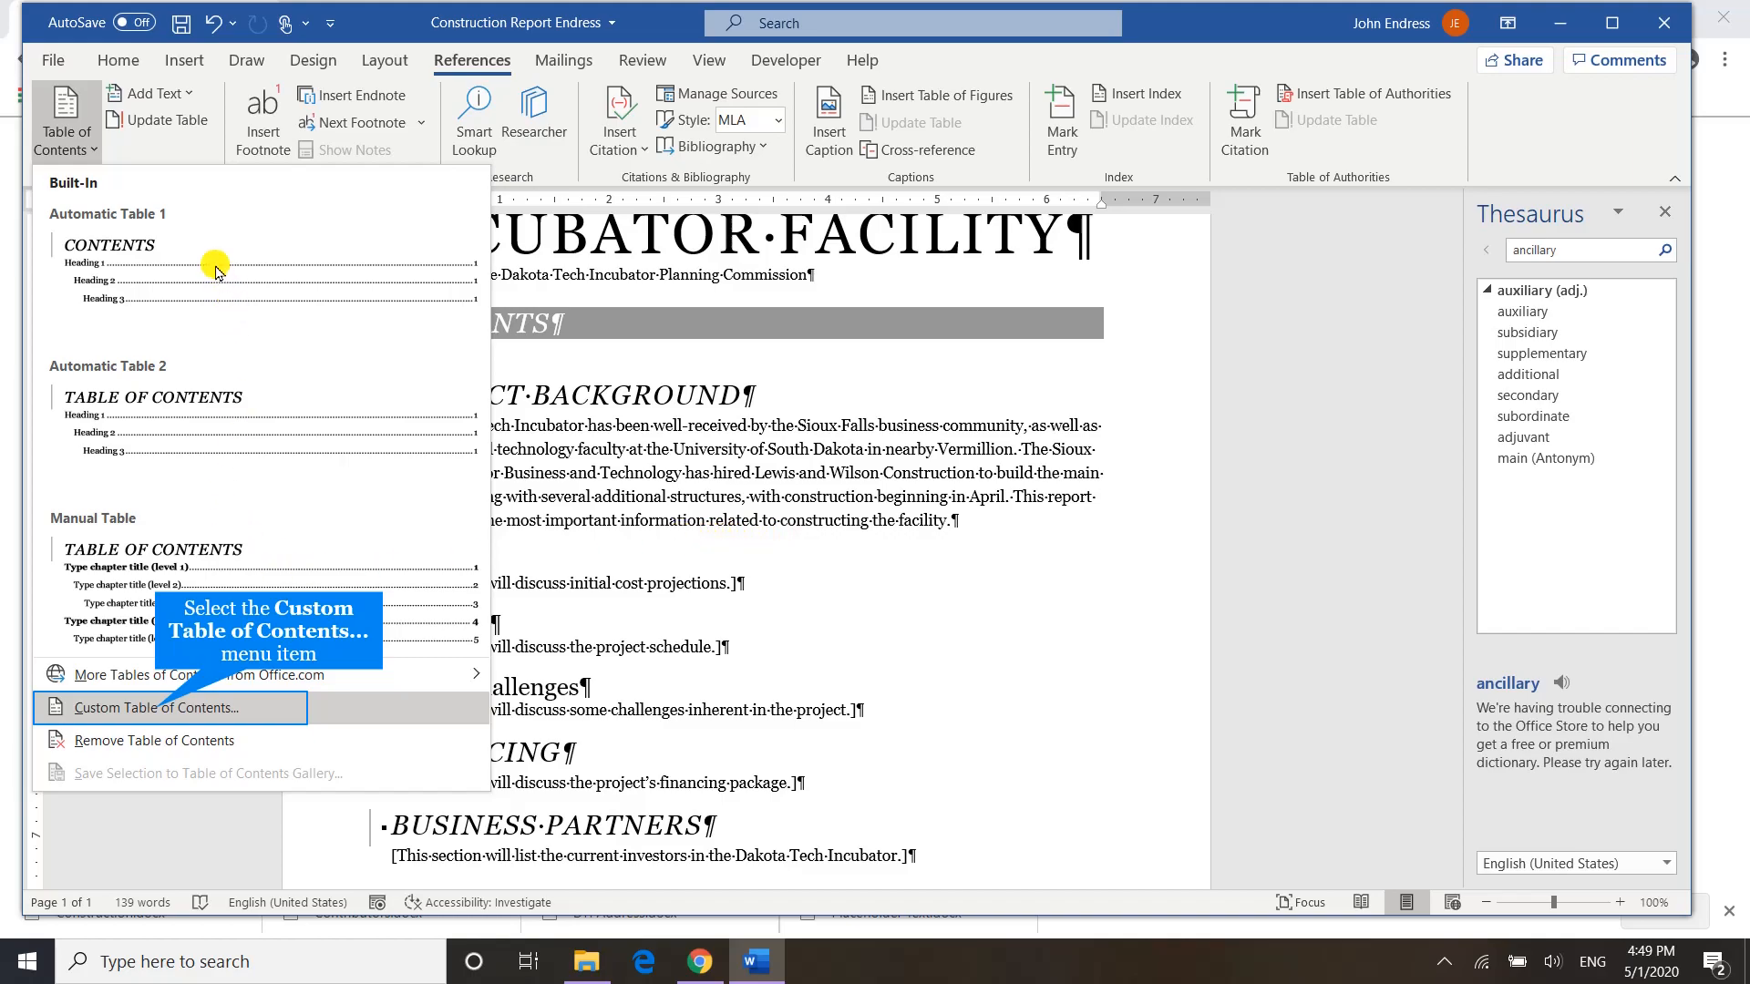
click(160, 710)
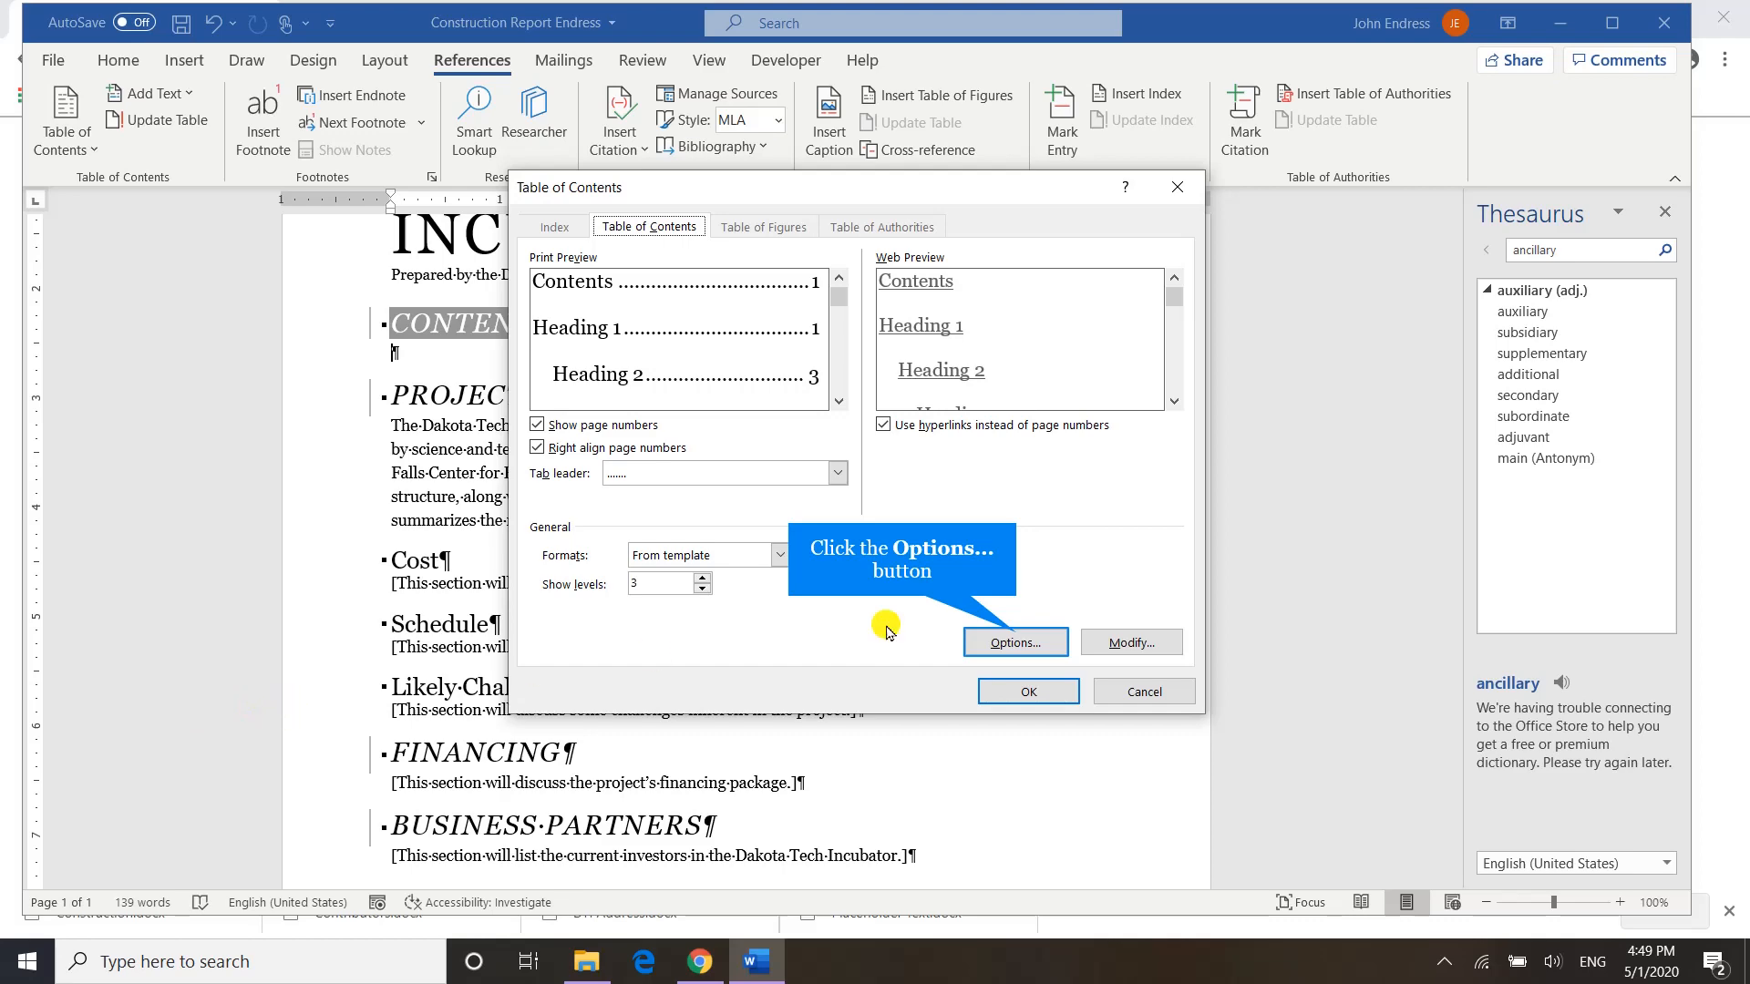
click(1017, 641)
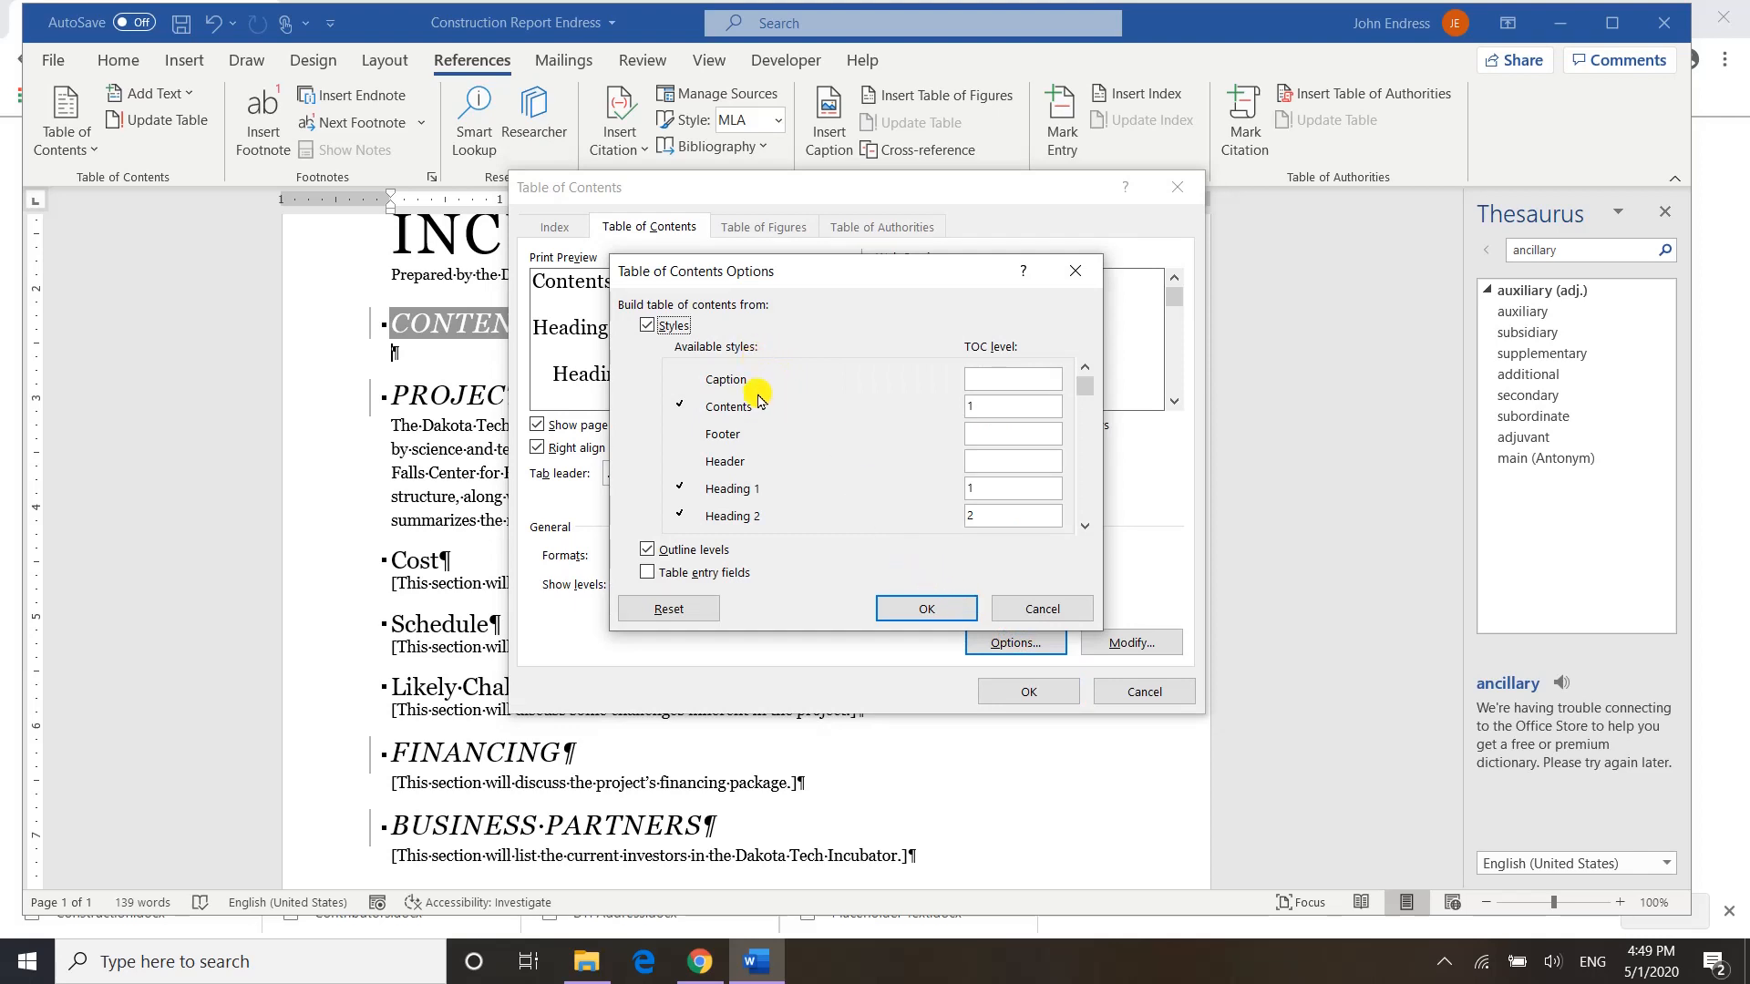
click(1085, 526)
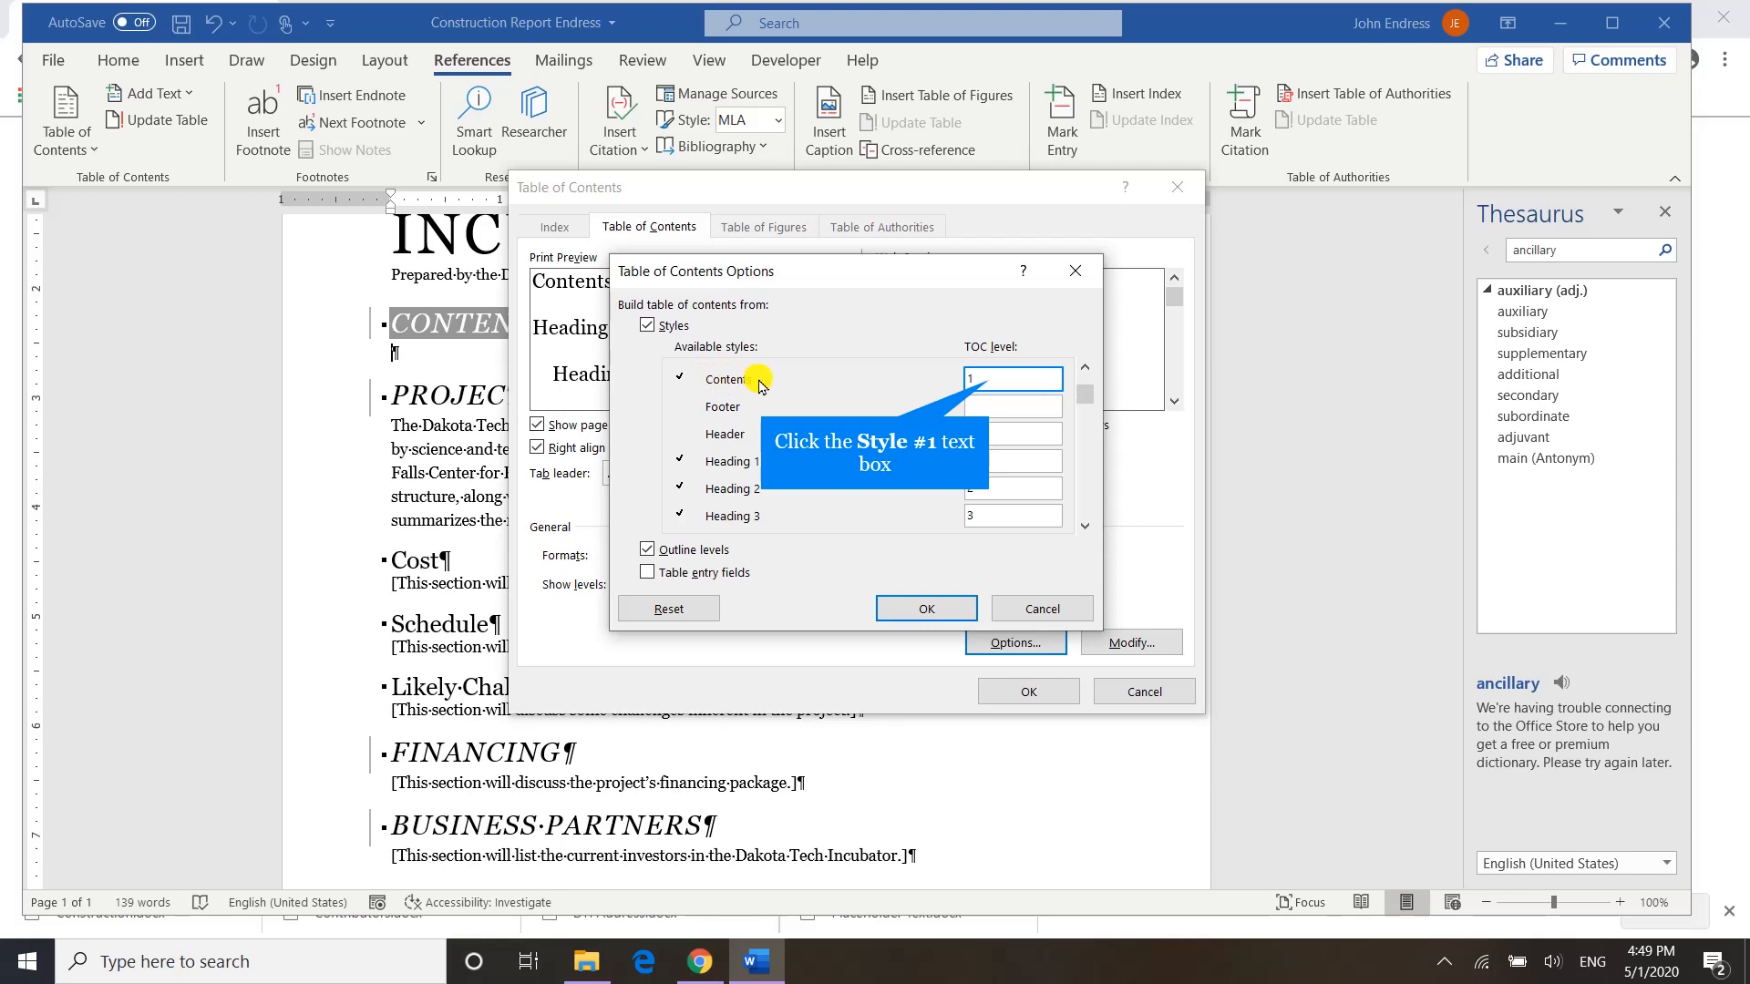
click(990, 381)
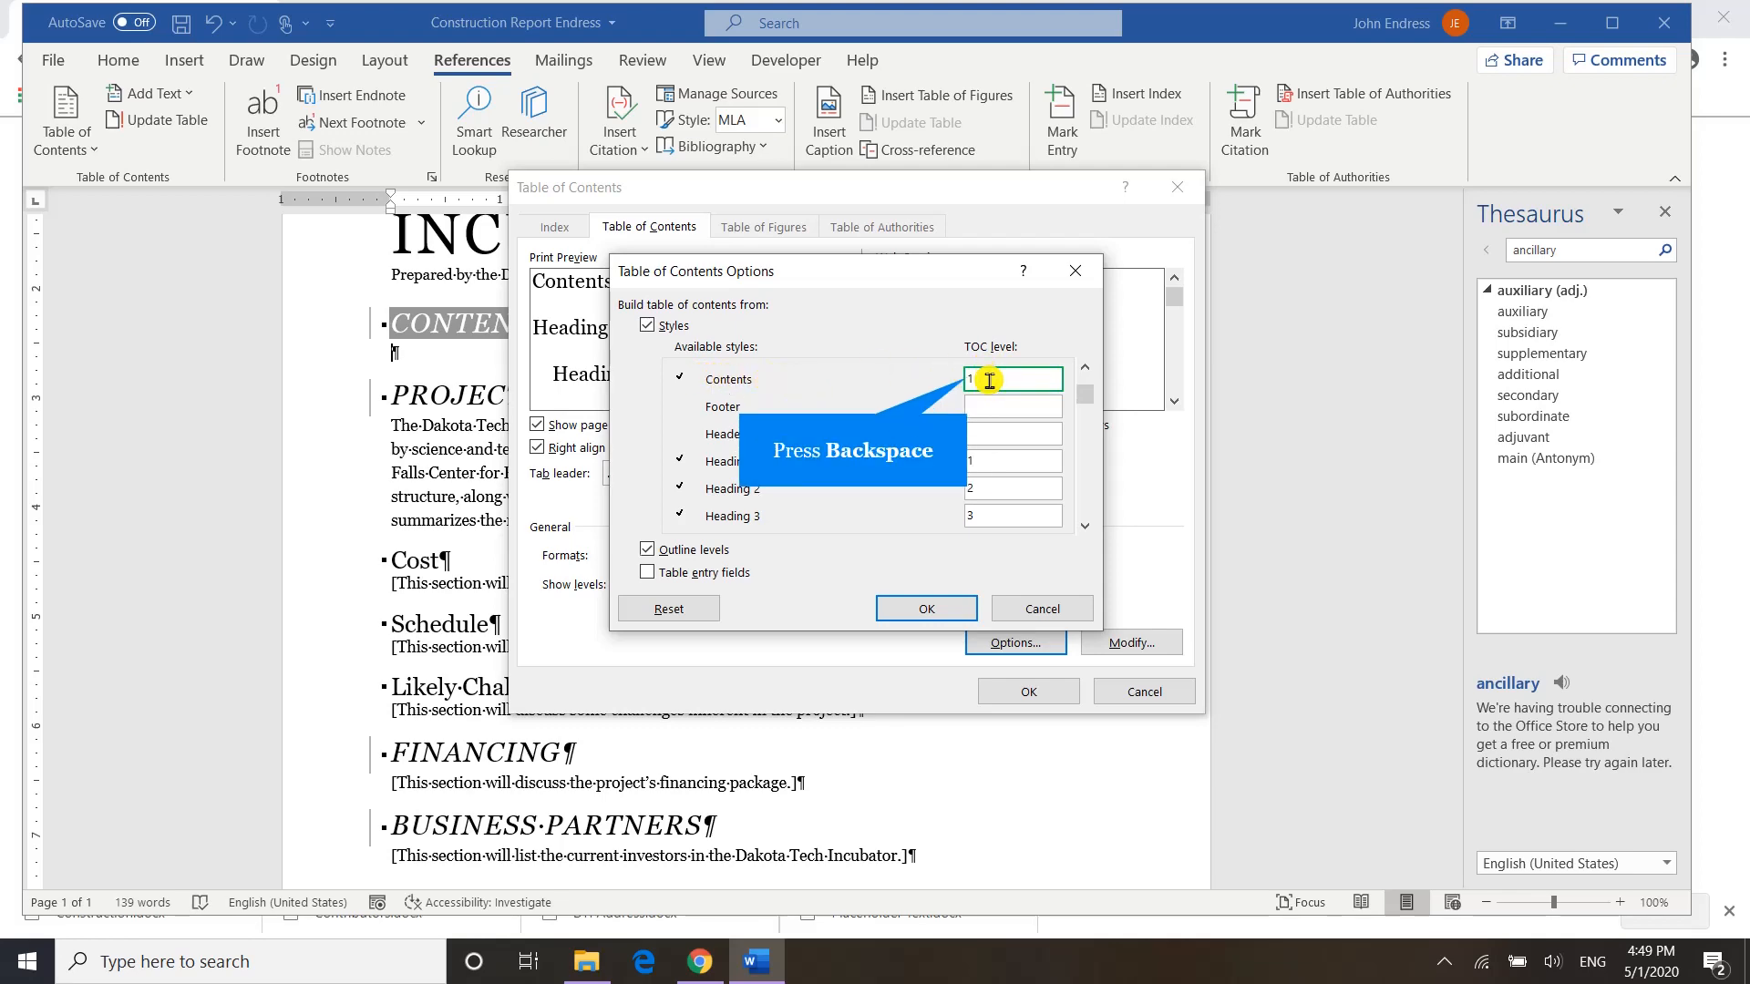
key(BackSpace)
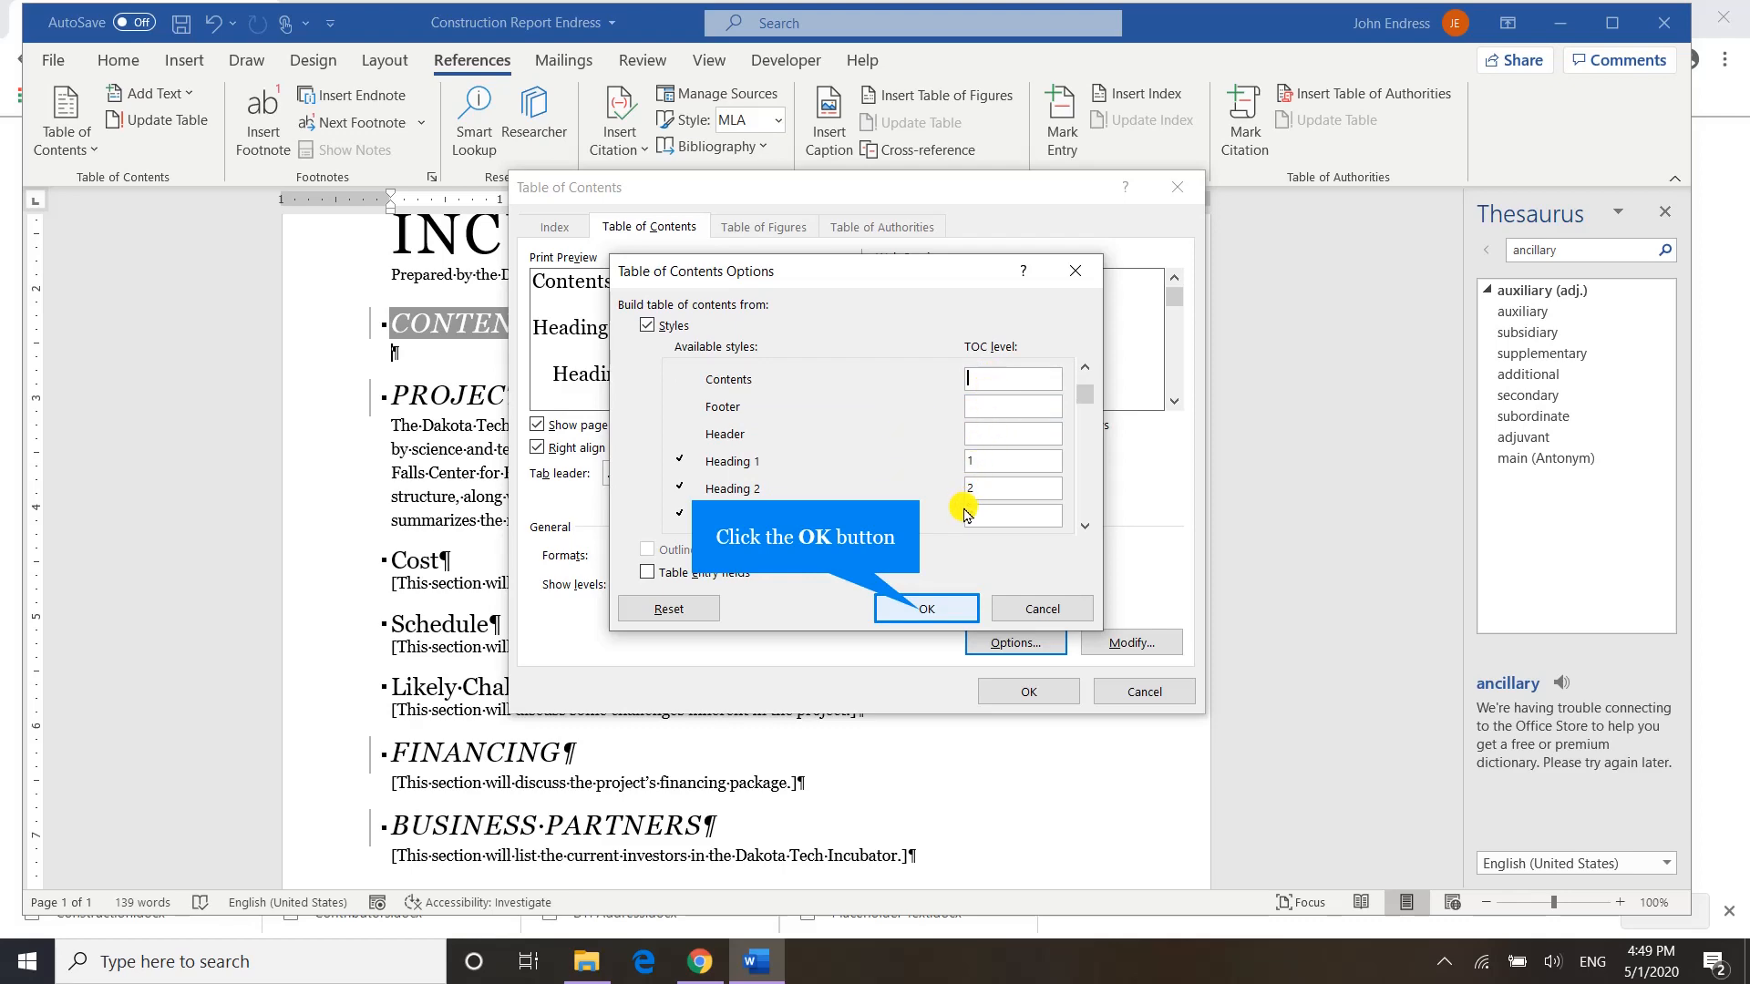
click(922, 613)
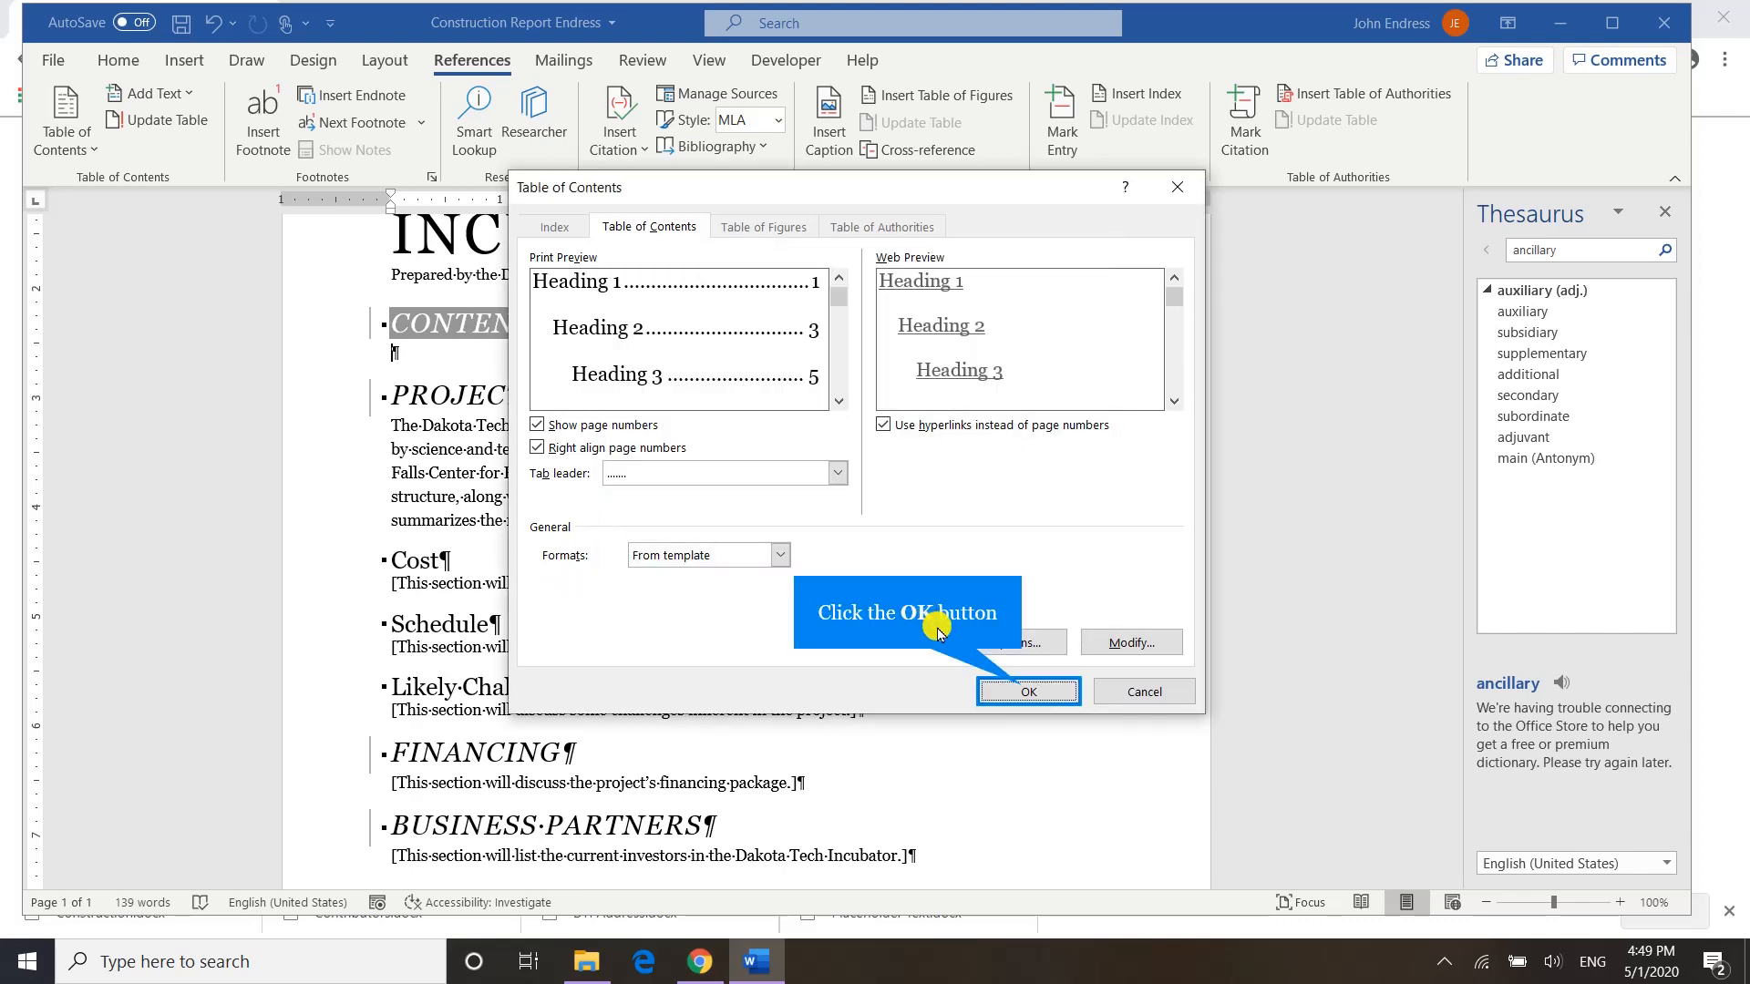
click(1015, 695)
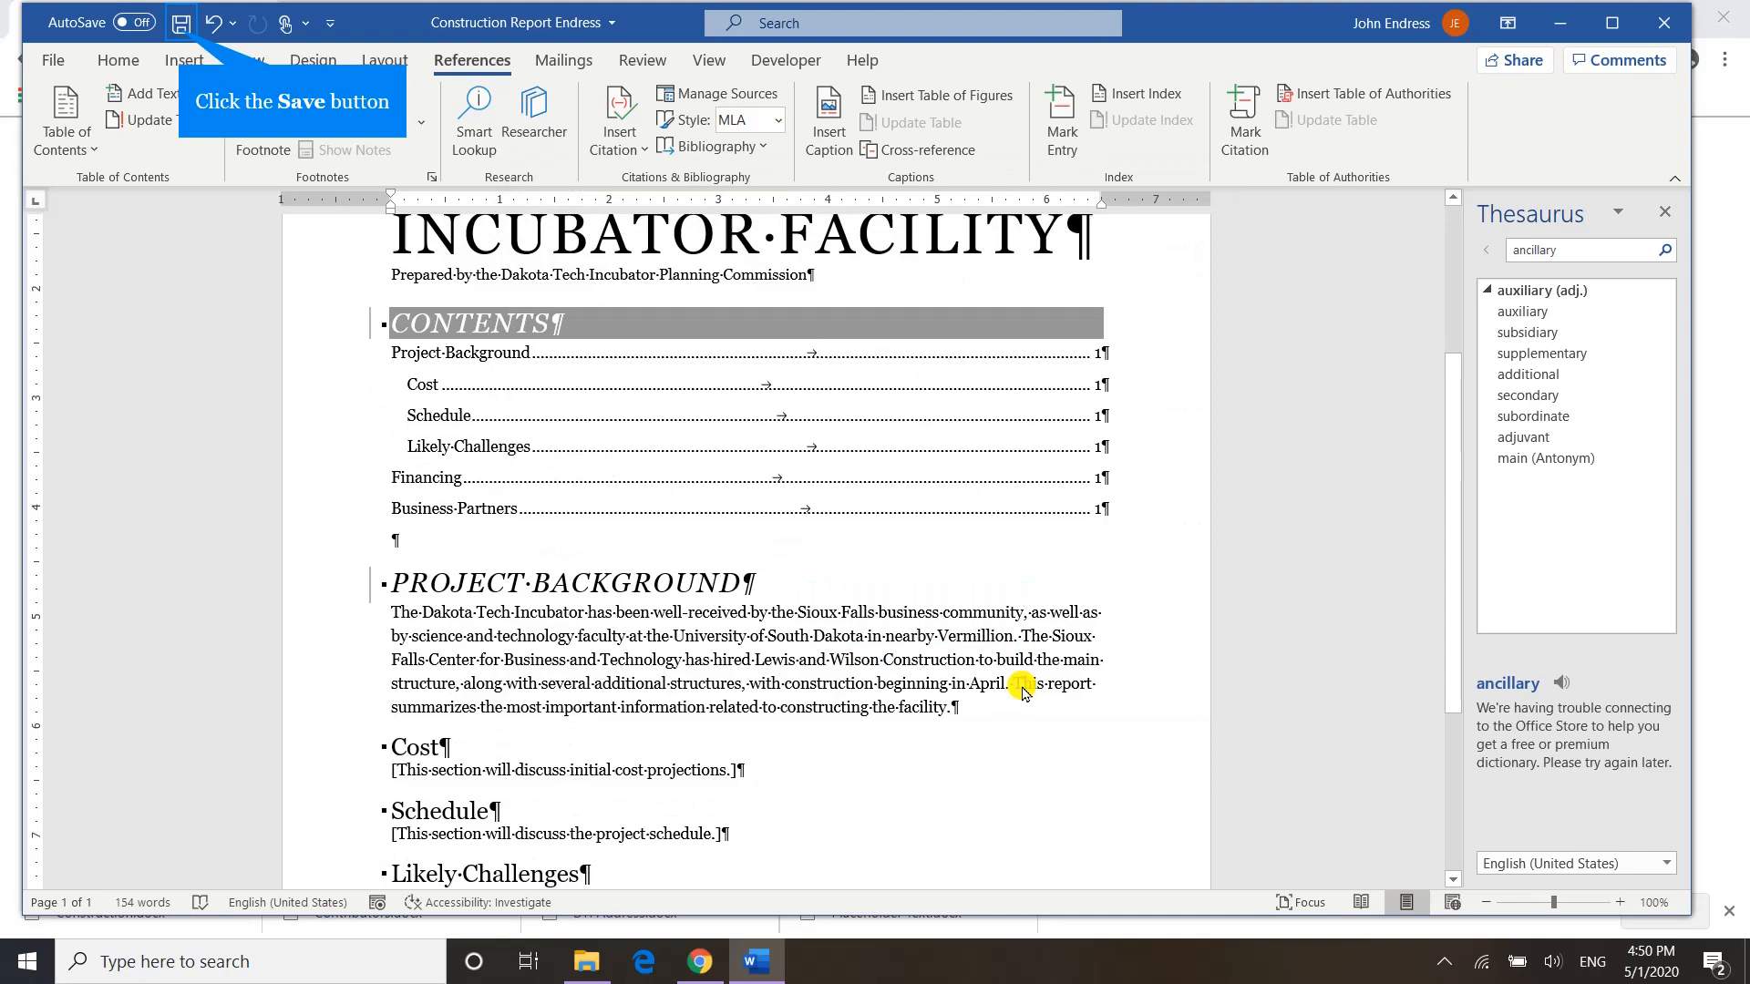